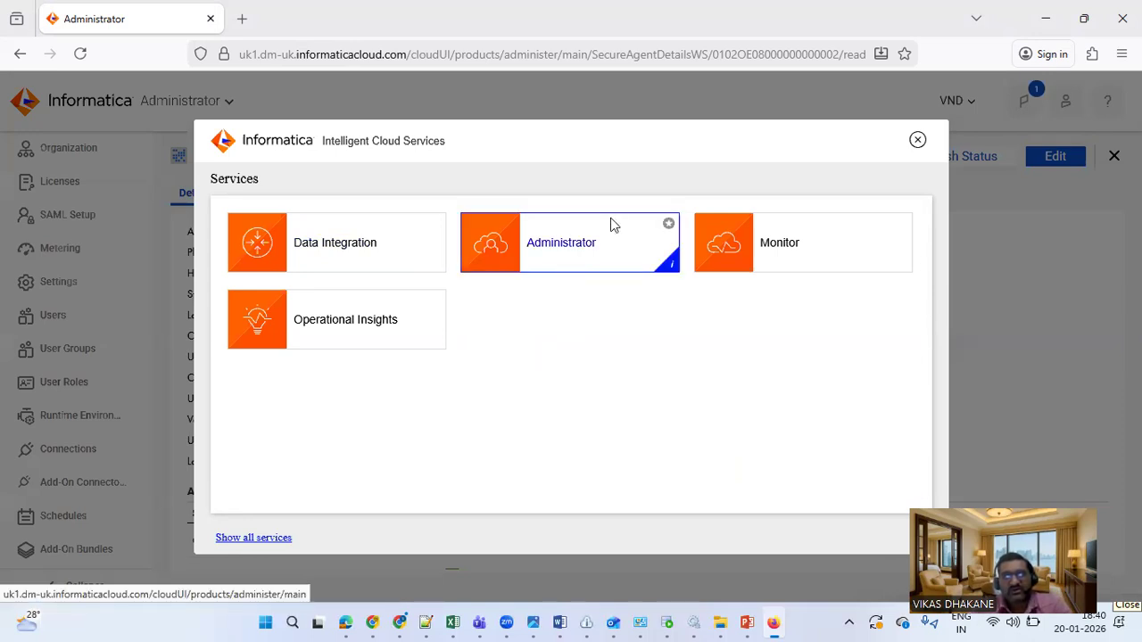
Go to the Administrator service and open its Connections page.
{"action": "left_click", "coordinate": [583, 265]}
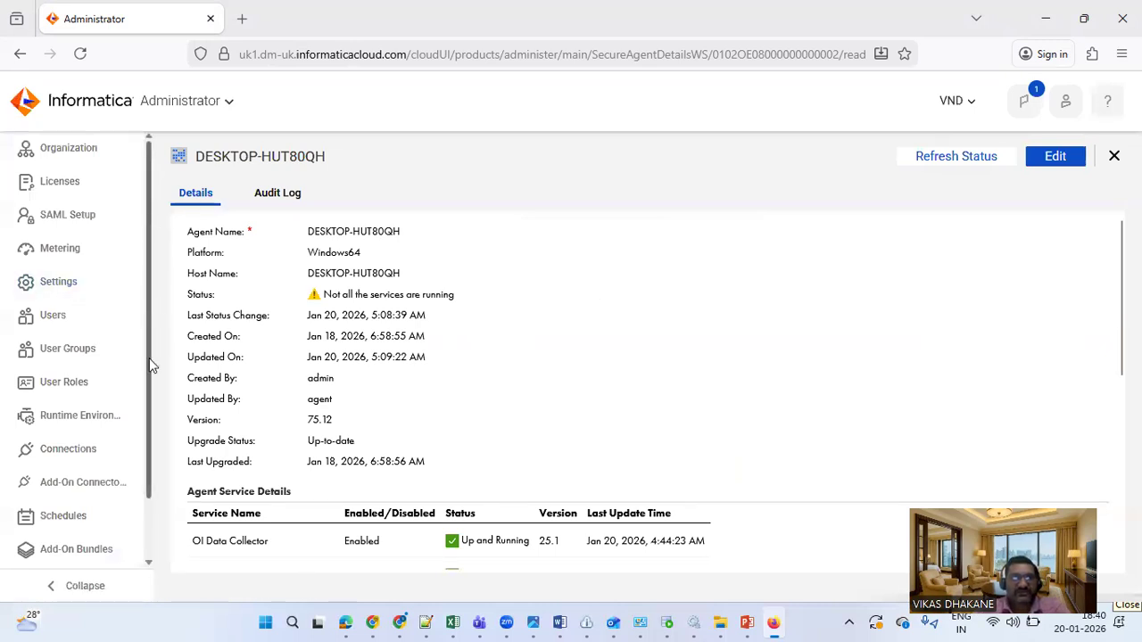
{"action": "scroll", "coordinate": [150, 366], "scroll_direction": "down", "scroll_amount": 2}
{"action": "scroll", "coordinate": [150, 277], "scroll_direction": "up", "scroll_amount": 2}
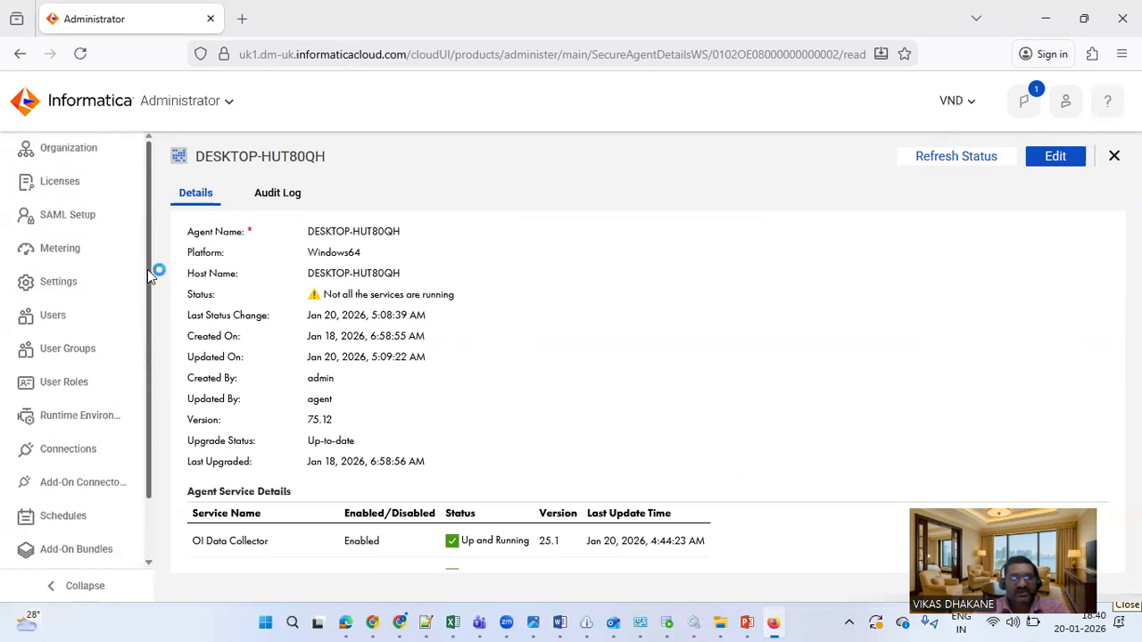
{"action": "left_click", "coordinate": [89, 458]}
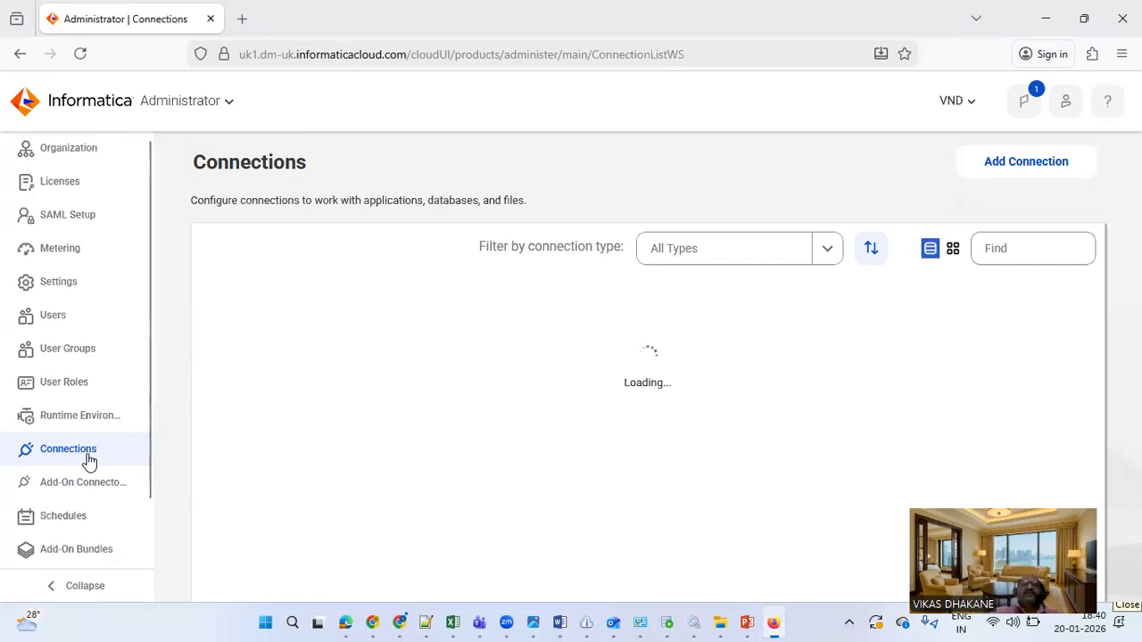
Open the DESKTOP-HUT80QH secure agent under Runtime Environments and check the status of its services, especially the Data Integration Server.
{"action": "left_click", "coordinate": [82, 418]}
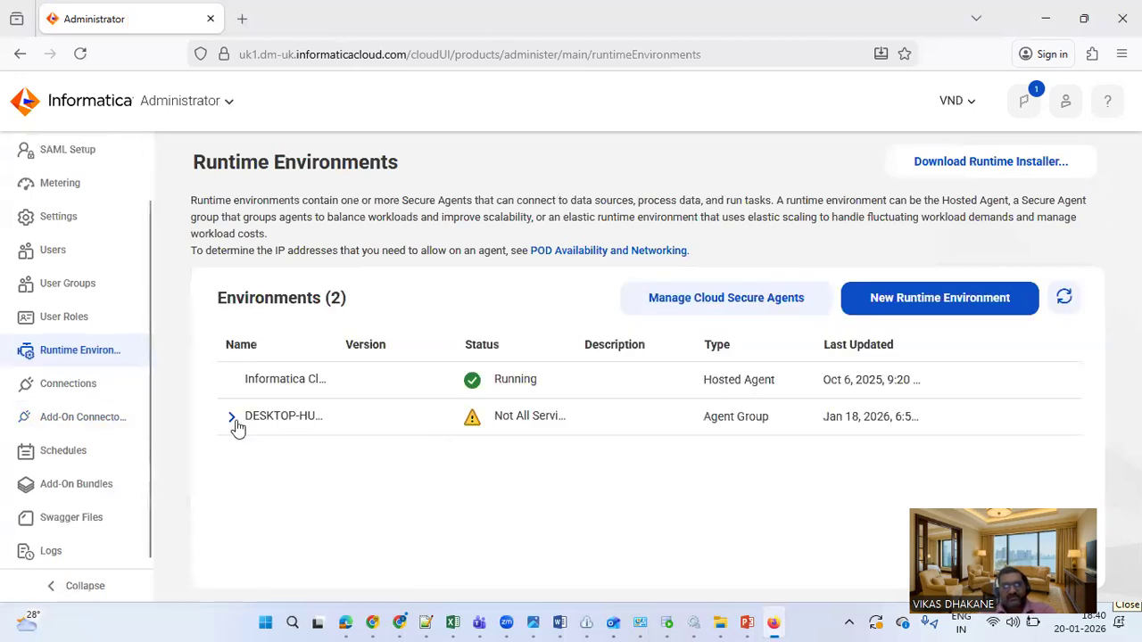
{"action": "left_click", "coordinate": [234, 421]}
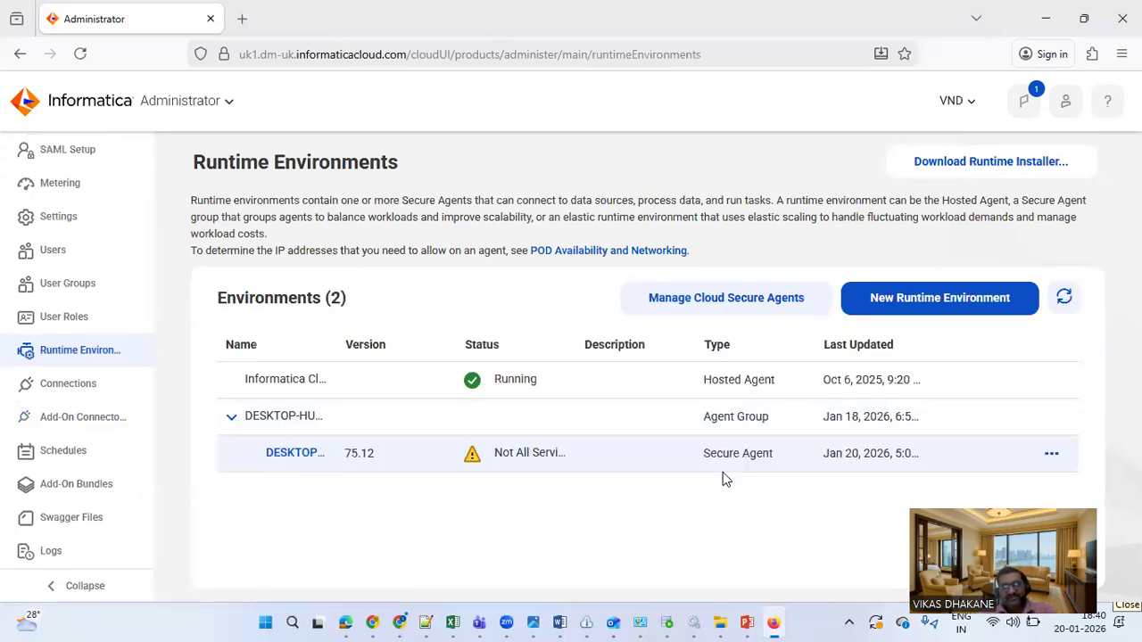
{"action": "left_click", "coordinate": [295, 453]}
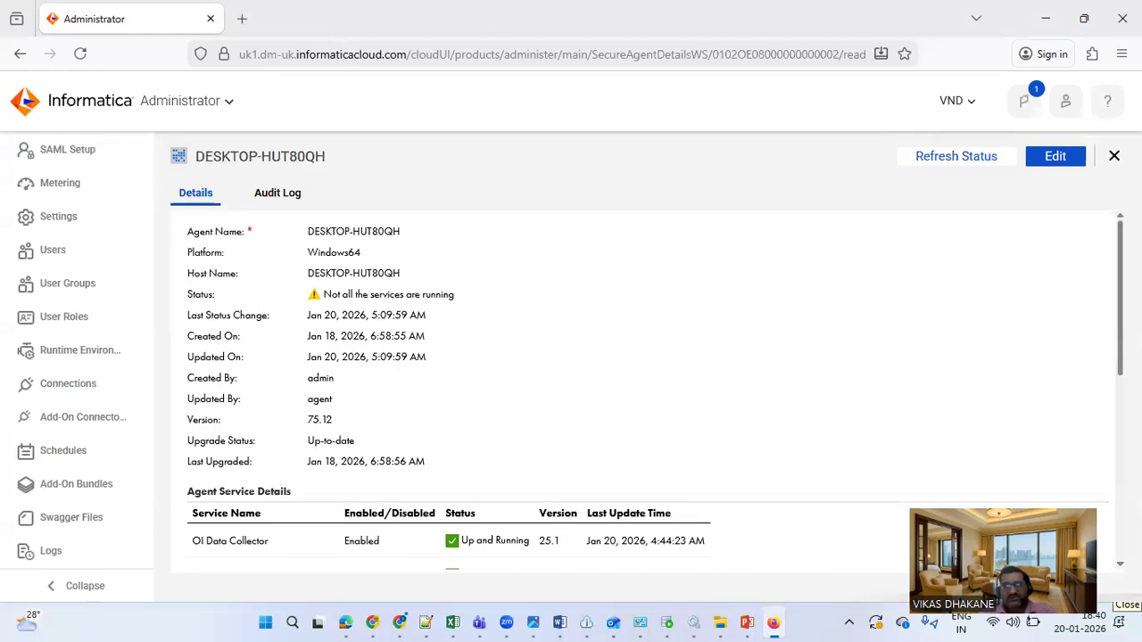
{"action": "scroll", "coordinate": [402, 565], "scroll_direction": "down", "scroll_amount": 2}
{"action": "scroll", "coordinate": [267, 482], "scroll_direction": "down", "scroll_amount": 1}
{"action": "left_click_drag", "start_coordinate": [266, 481], "coordinate": [529, 476]}
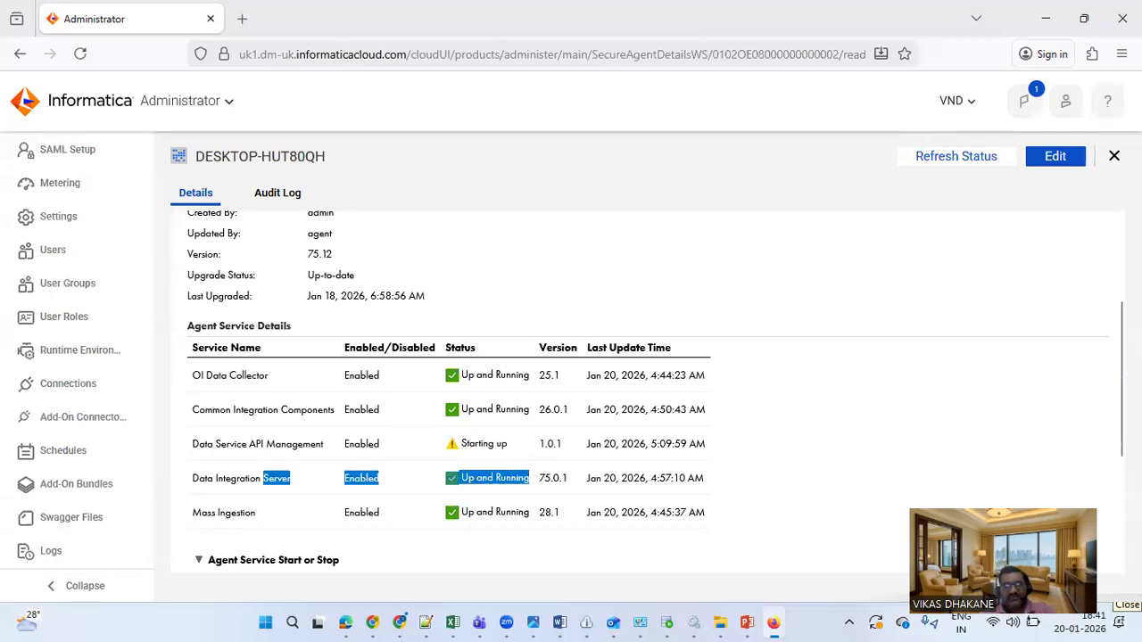
{"action": "left_click", "coordinate": [1114, 158]}
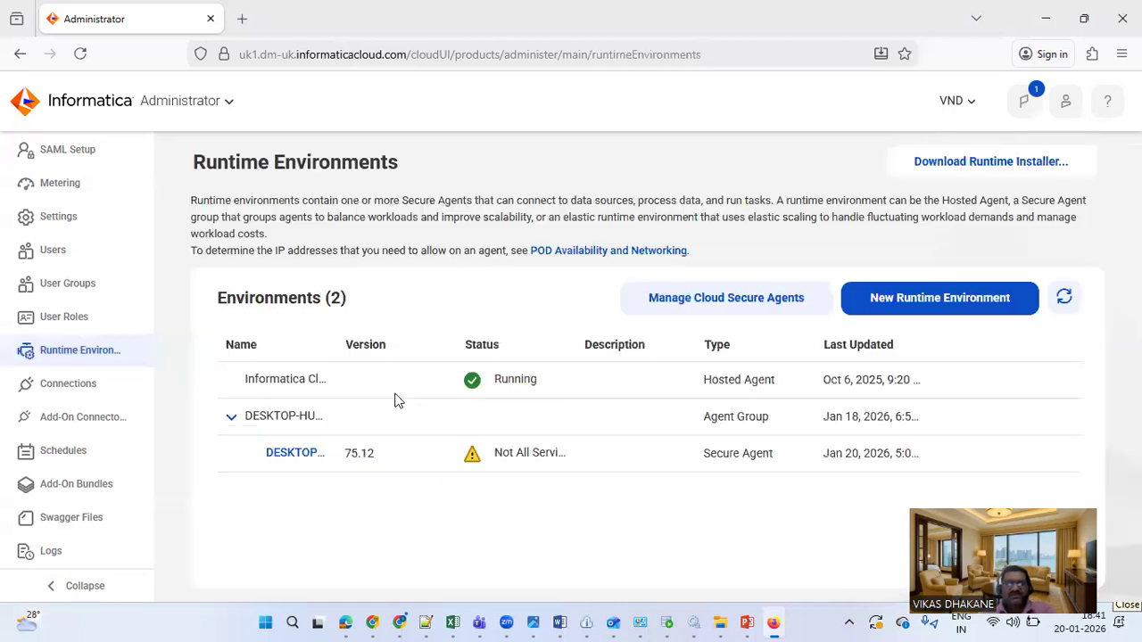
Add a new connection from the Connections page using the Oracle connector and proceed to its configuration form.
{"action": "left_click", "coordinate": [90, 387]}
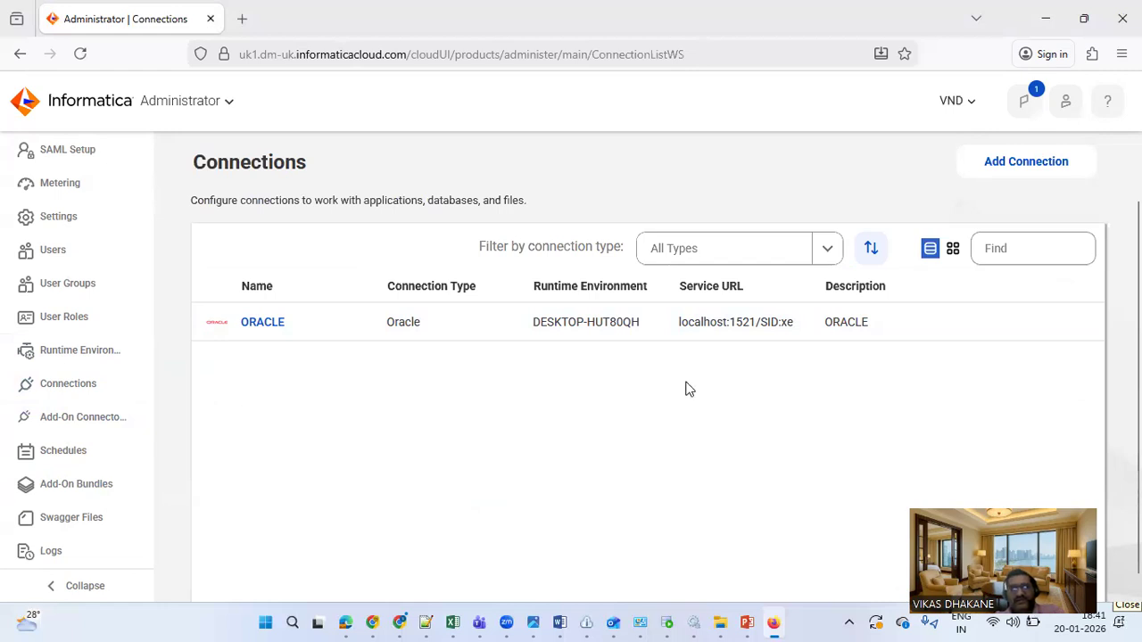
{"action": "left_click", "coordinate": [1005, 171]}
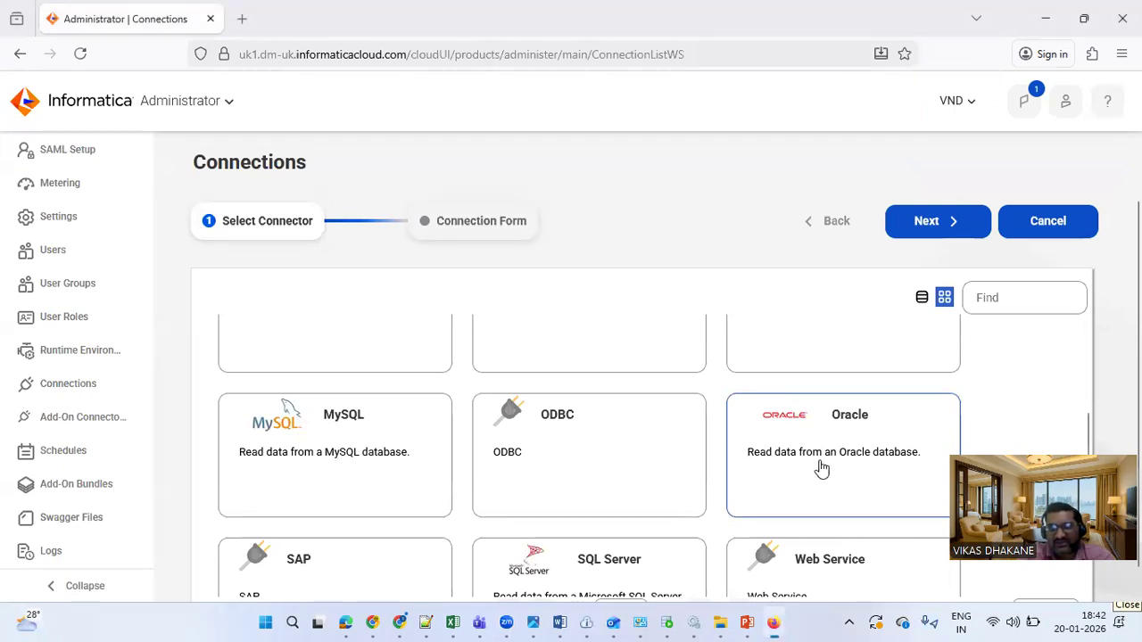
{"action": "left_click", "coordinate": [927, 228]}
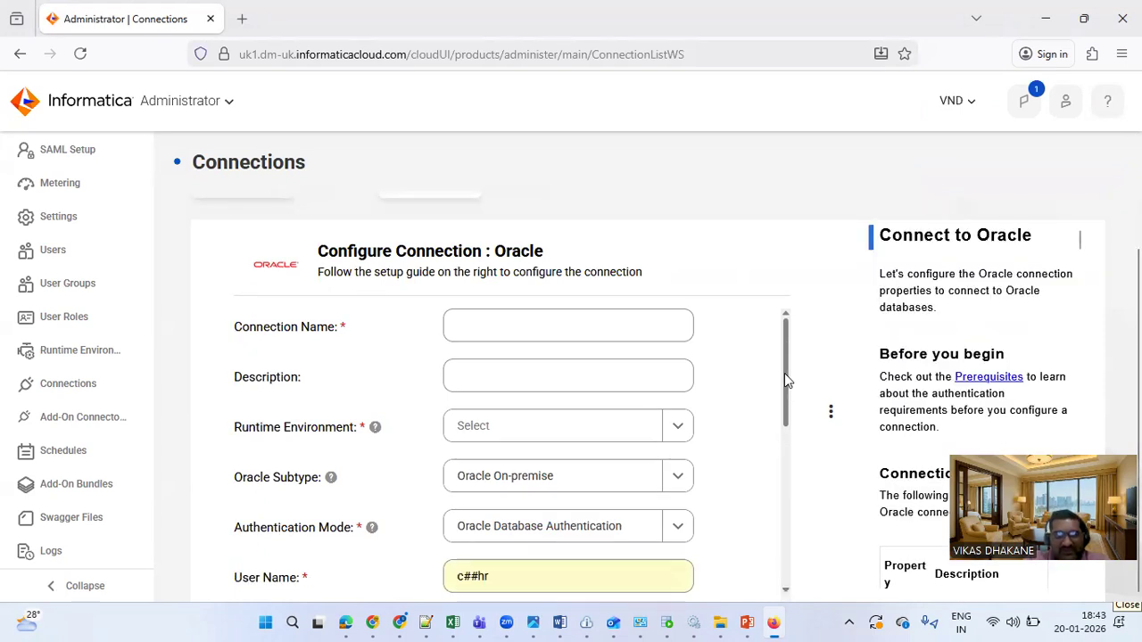
Name the new Oracle connection DB_ORACLE.
{"action": "left_click", "coordinate": [578, 325]}
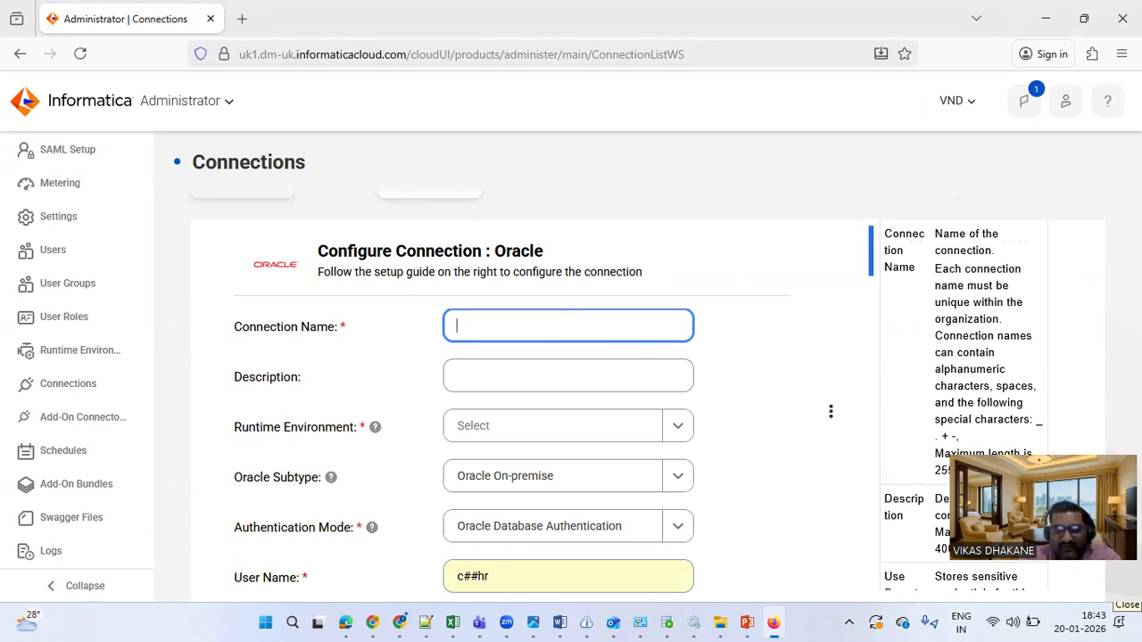
{"action": "type", "text": "DB"}
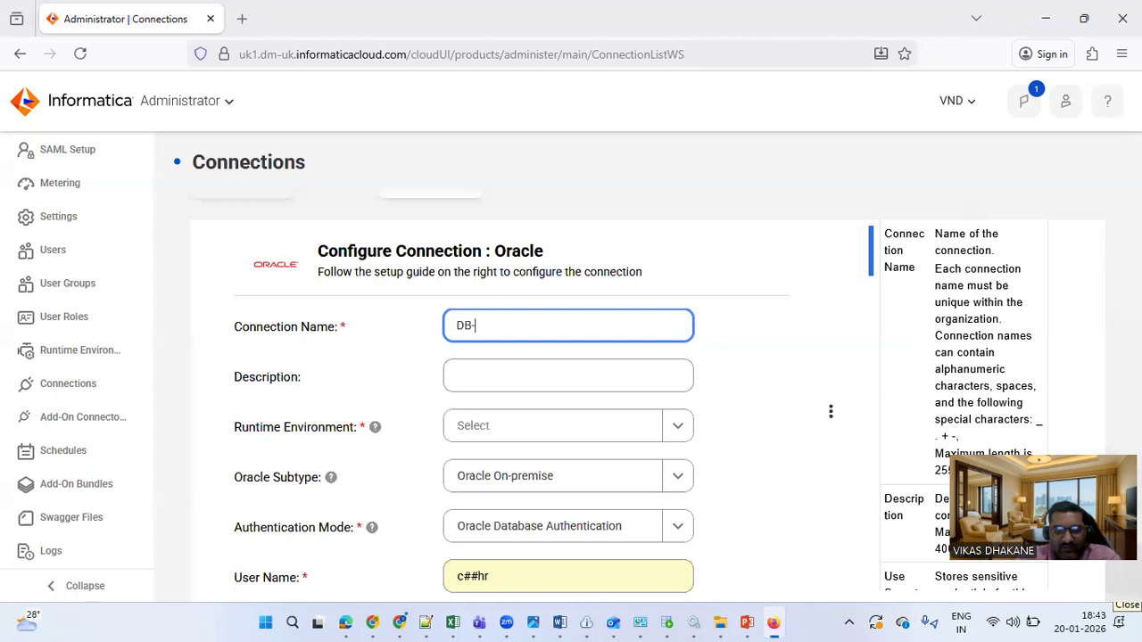
{"action": "type", "text": "-ORACLE"}
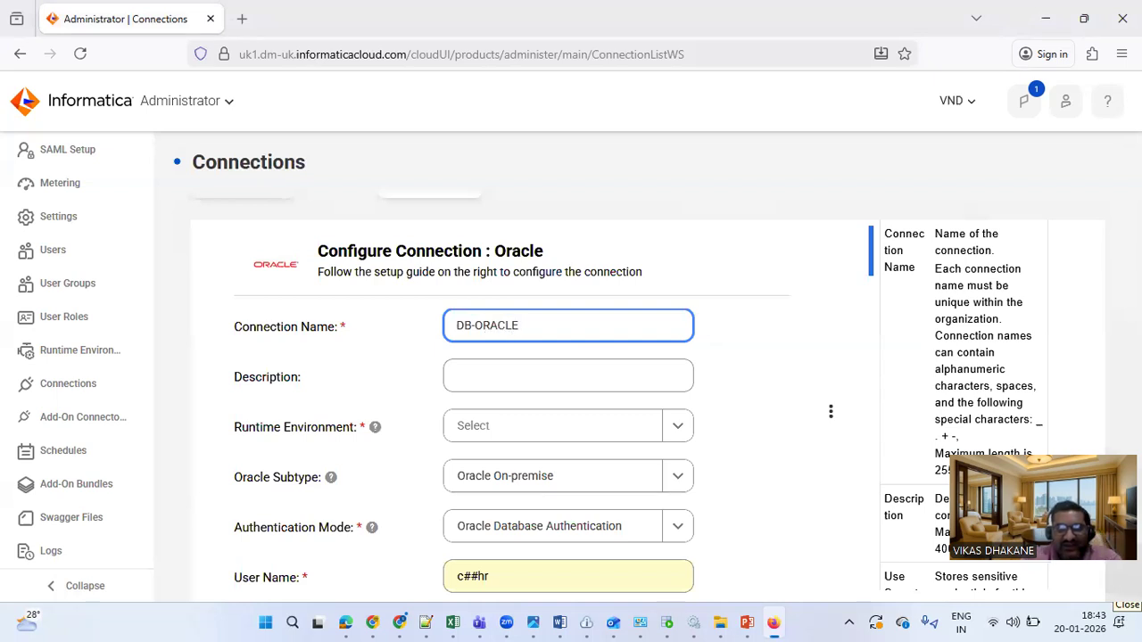
{"action": "left_click", "coordinate": [474, 325]}
{"action": "key", "text": "BackSpace"}
{"action": "type", "text": "_"}
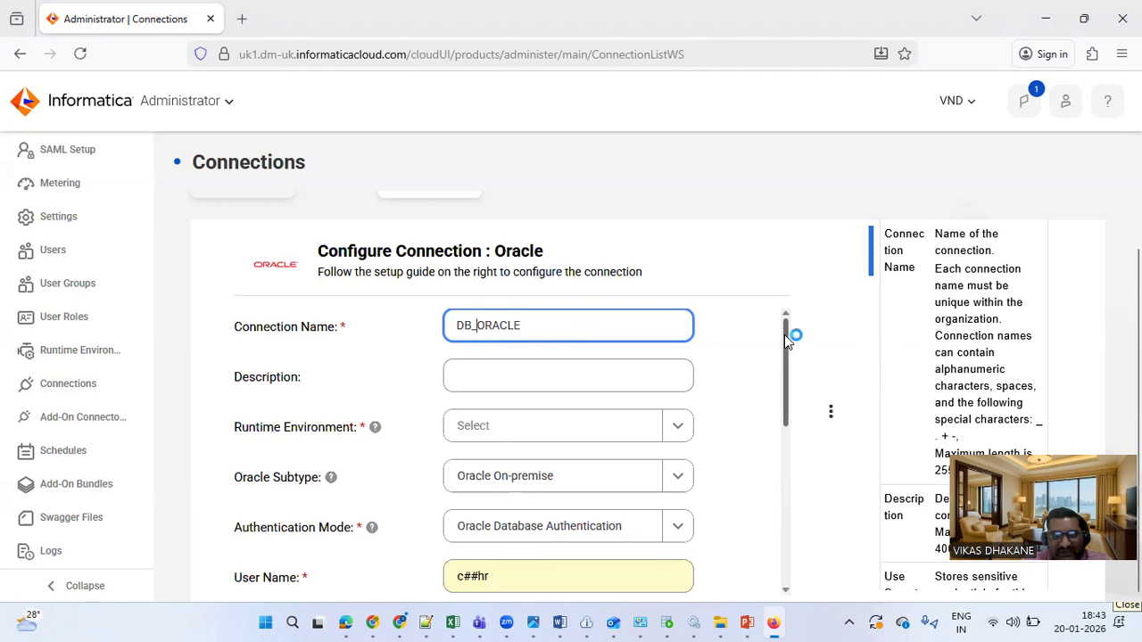
Copy the connection name DB_ORACLE into the description and choose DESKTOP-HUT80QH as the runtime environment.
{"action": "left_click_drag", "start_coordinate": [784, 336], "coordinate": [785, 352]}
{"action": "scroll", "coordinate": [785, 355], "scroll_direction": "up", "scroll_amount": 1}
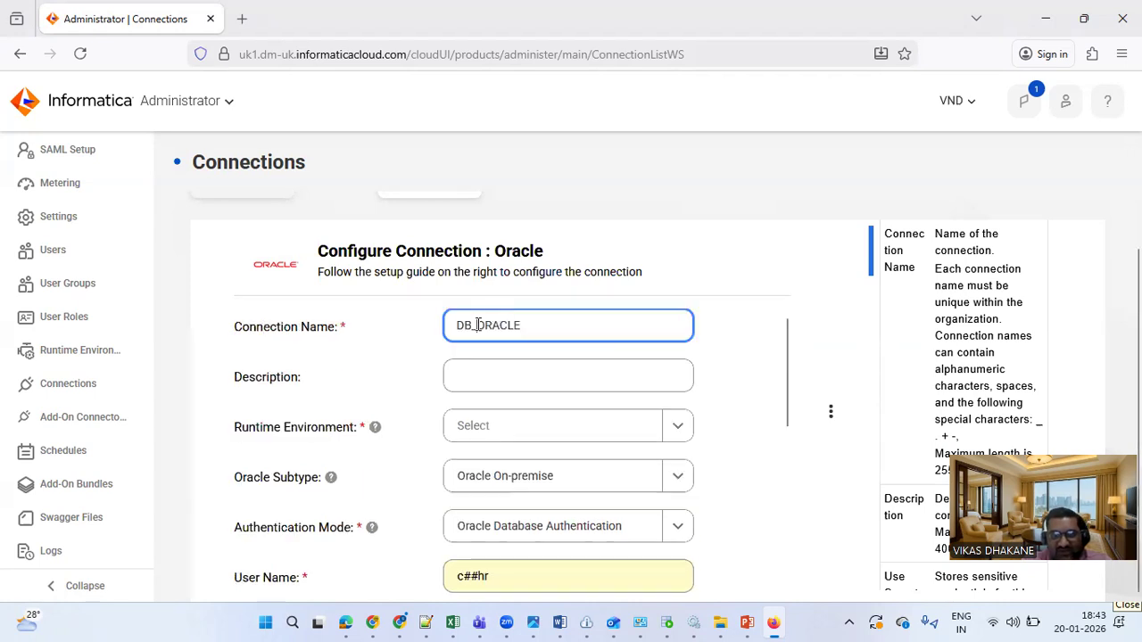
{"action": "double_click", "coordinate": [479, 325]}
{"action": "key", "text": "ctrl+c"}
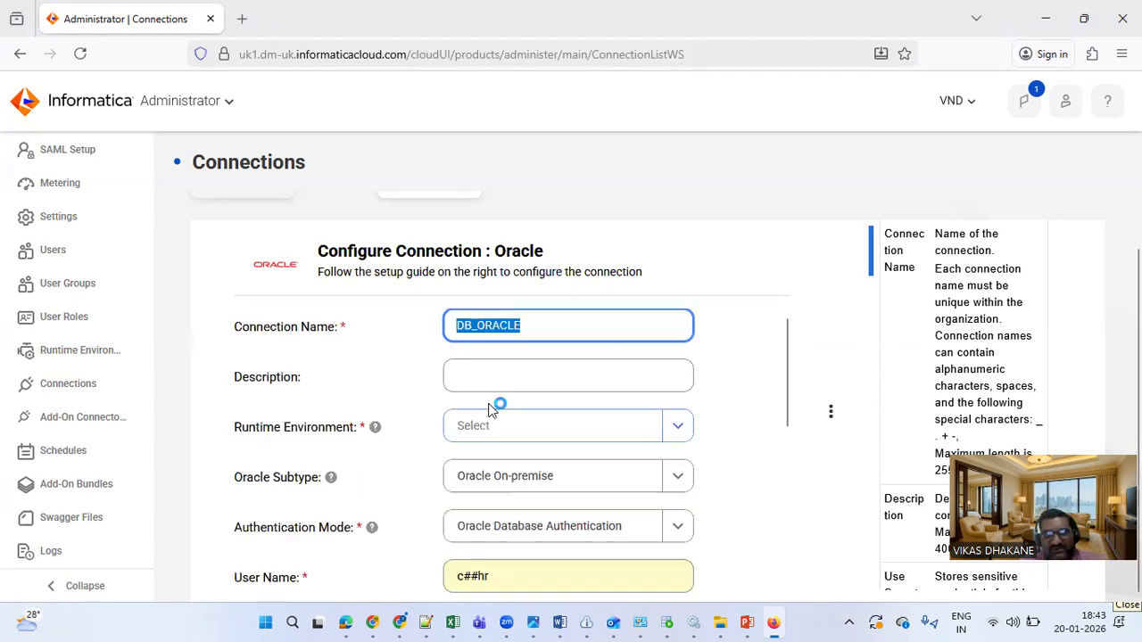
{"action": "left_click", "coordinate": [510, 375]}
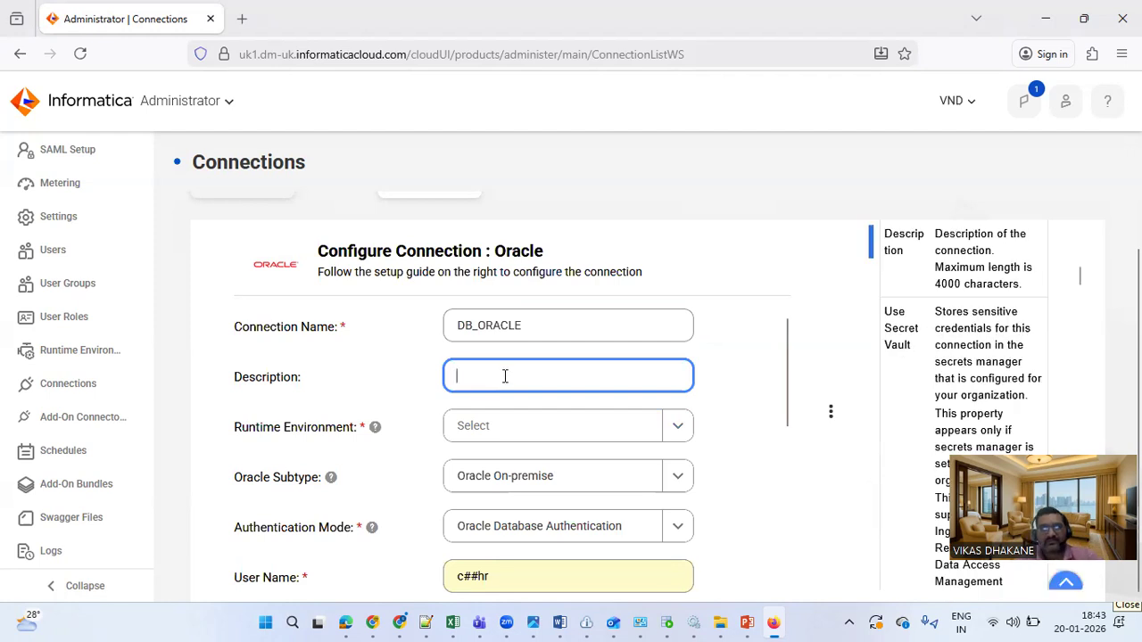
{"action": "key", "text": "ctrl+v"}
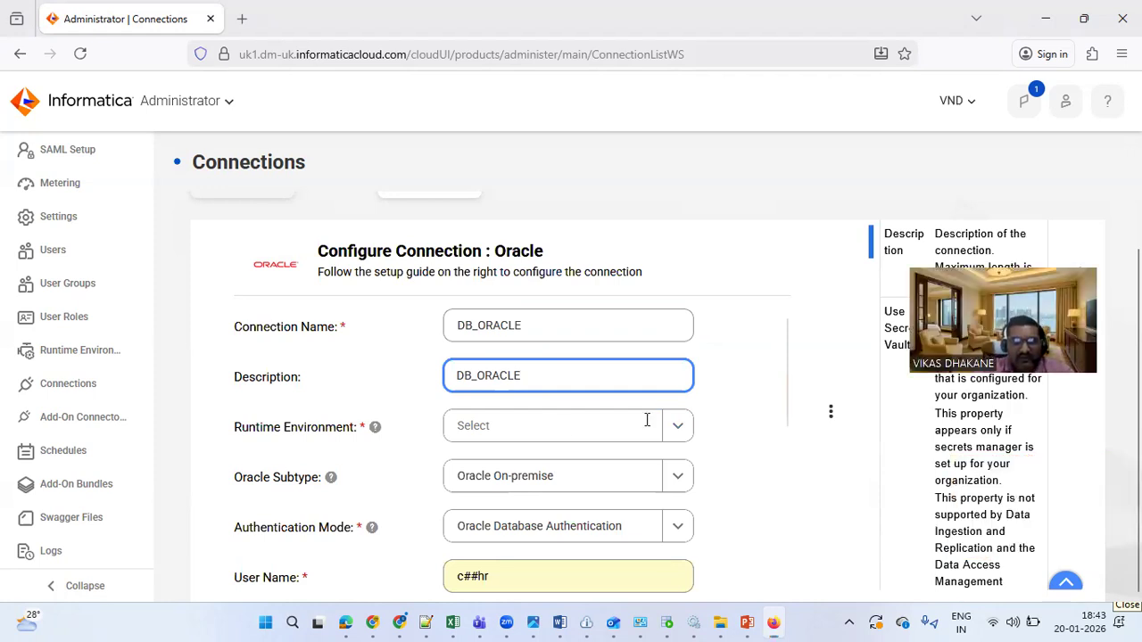
{"action": "left_click", "coordinate": [680, 431]}
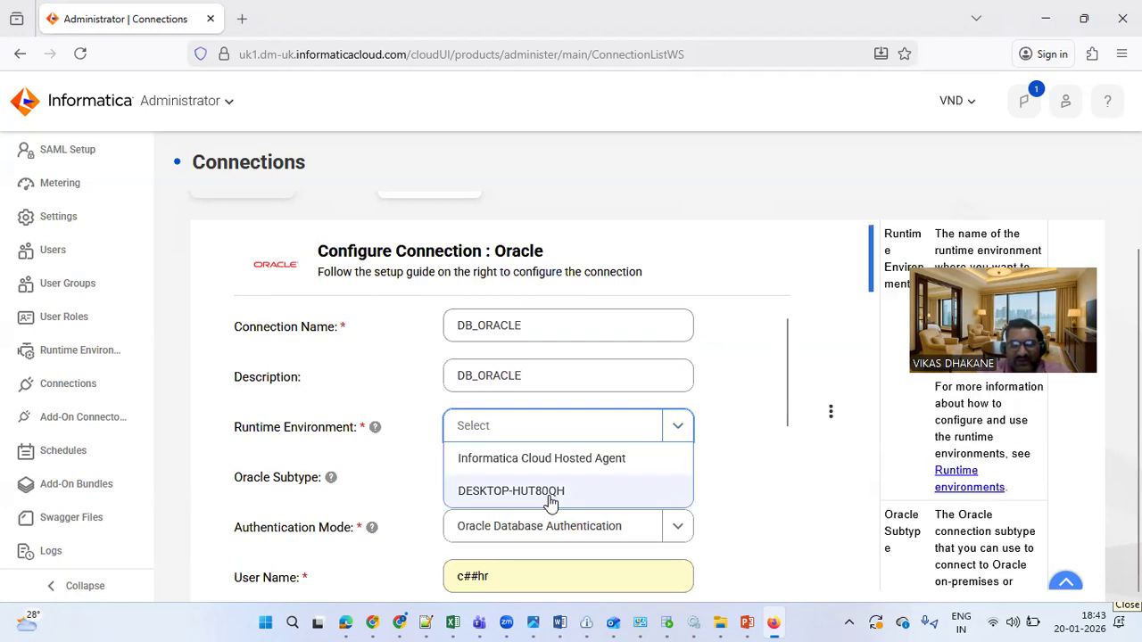
{"action": "left_click", "coordinate": [551, 503]}
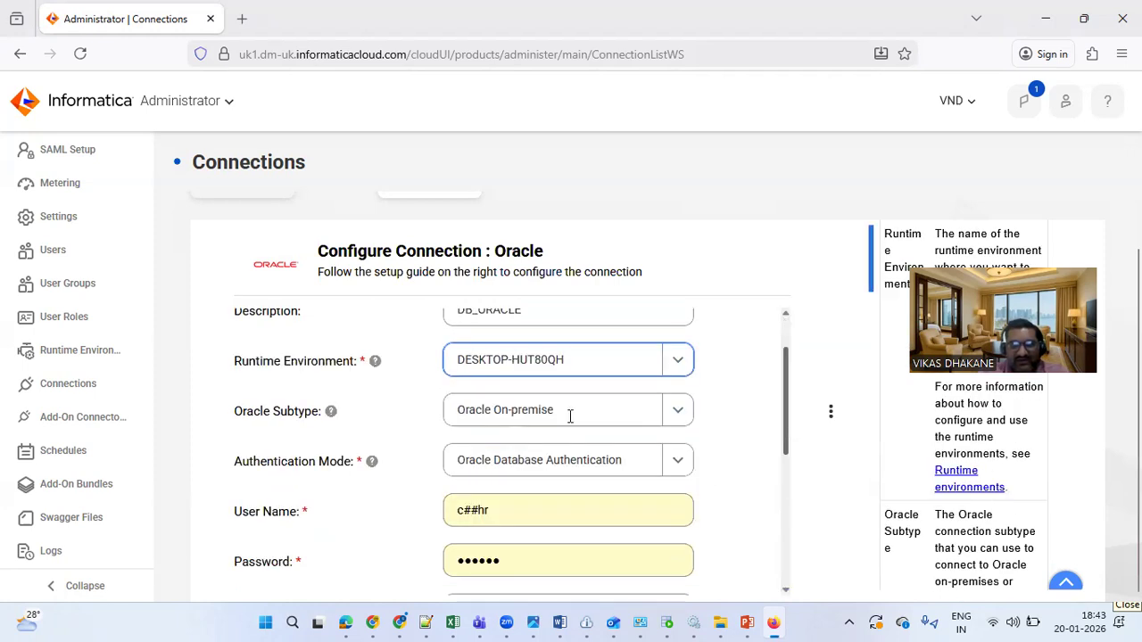
Clear the prefilled user name and password of the Oracle connection.
{"action": "scroll", "coordinate": [562, 411], "scroll_direction": "down", "scroll_amount": 1}
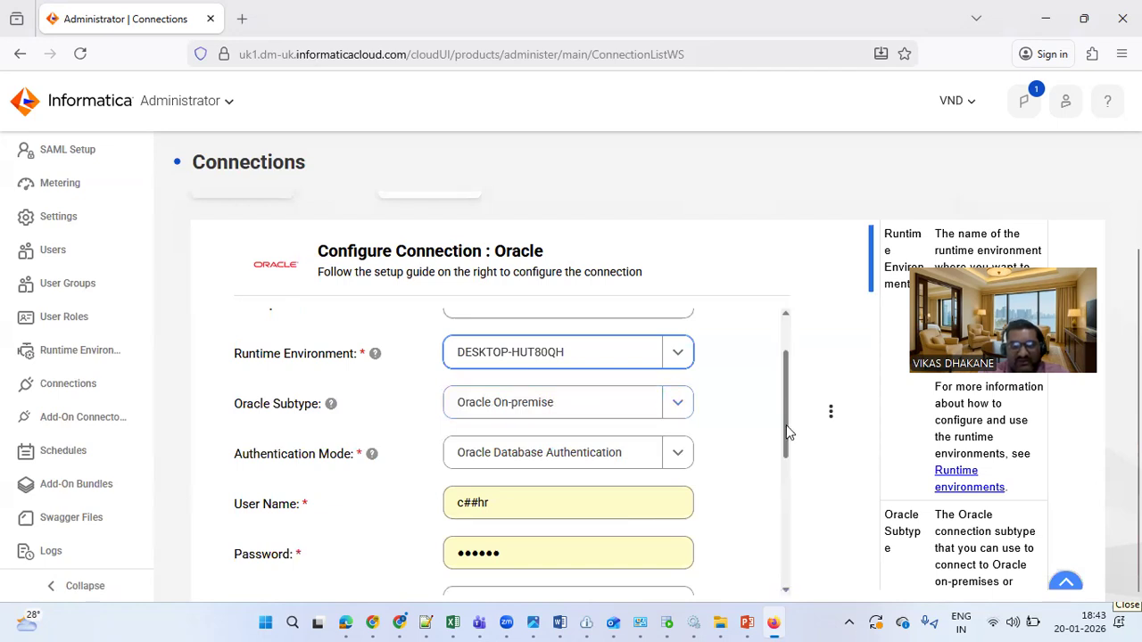
{"action": "scroll", "coordinate": [786, 425], "scroll_direction": "down", "scroll_amount": 1}
{"action": "scroll", "coordinate": [467, 388], "scroll_direction": "down", "scroll_amount": 1}
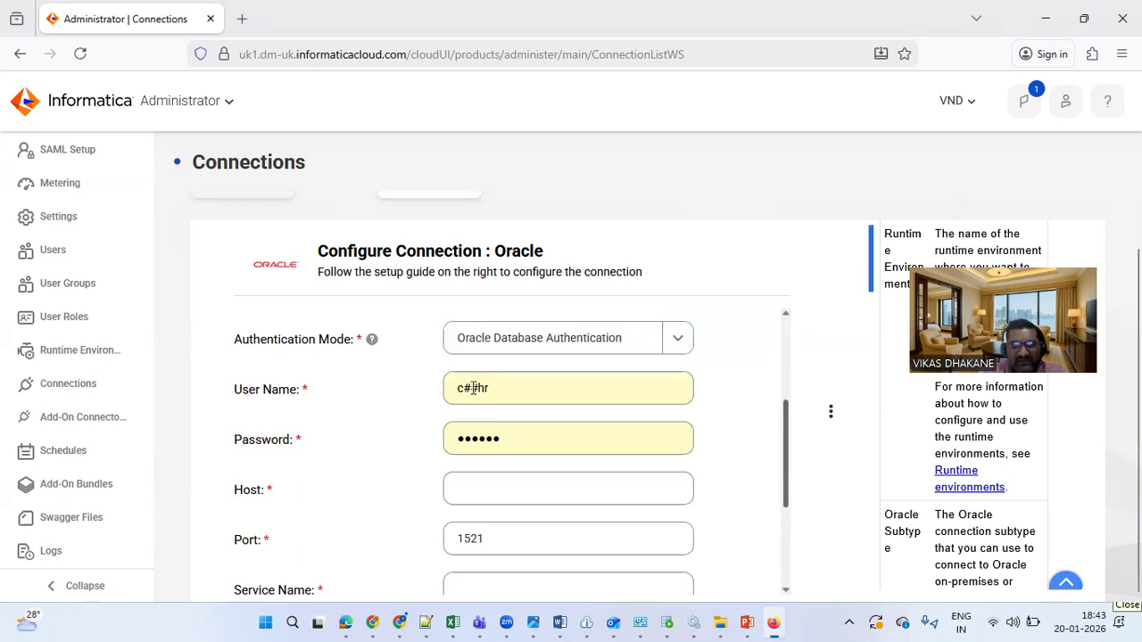
{"action": "triple_click", "coordinate": [476, 388]}
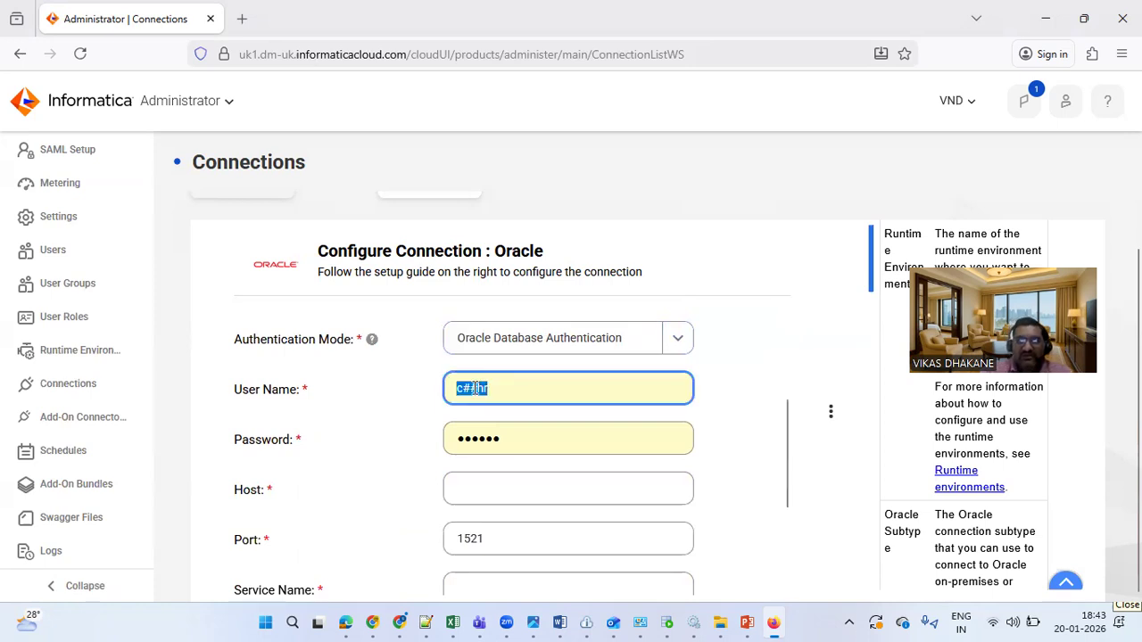
{"action": "key", "text": "BackSpace"}
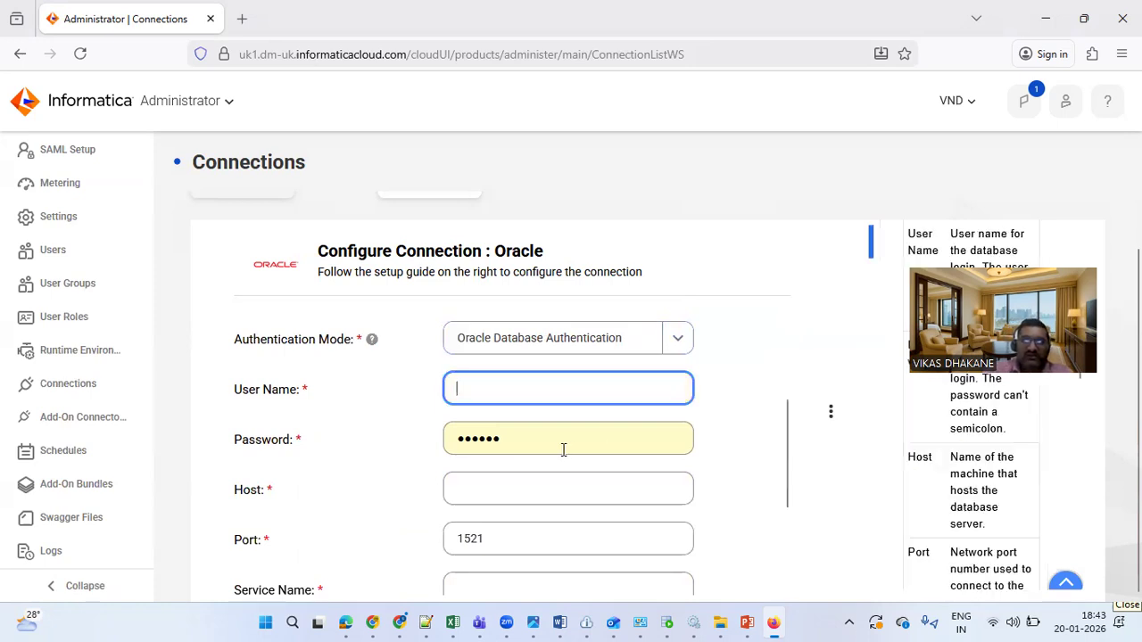
{"action": "key", "text": "Tab"}
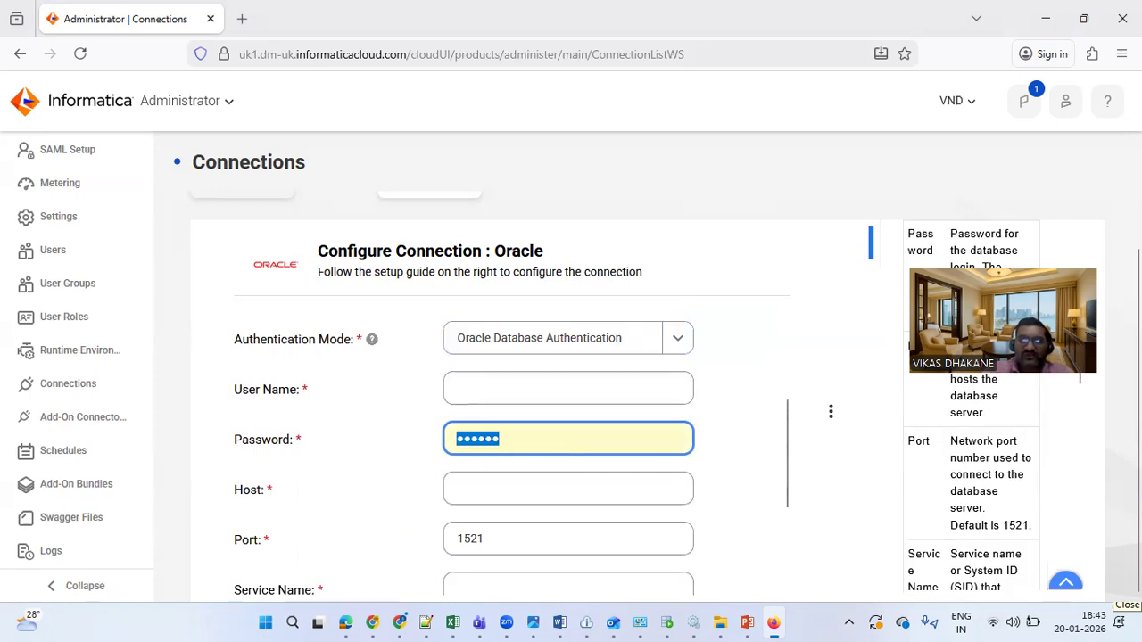
{"action": "key", "text": "BackSpace"}
{"action": "left_click", "coordinate": [736, 432]}
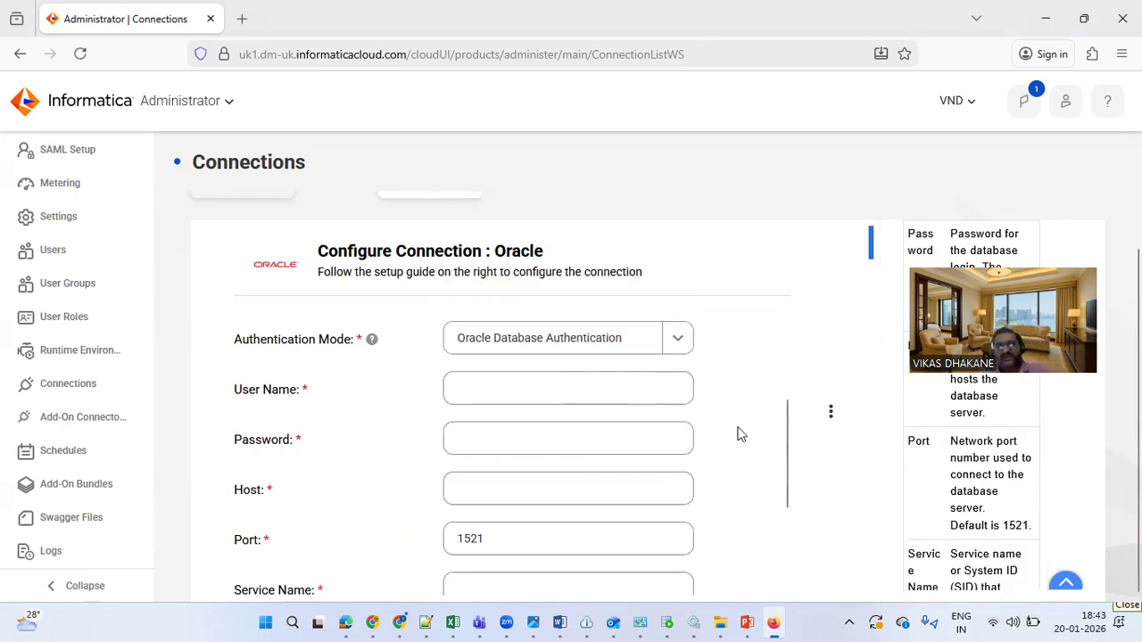
Switch to Oracle SQL Developer, open the properties of the DB_ORACLE connection and copy its username.
{"action": "left_click", "coordinate": [668, 622]}
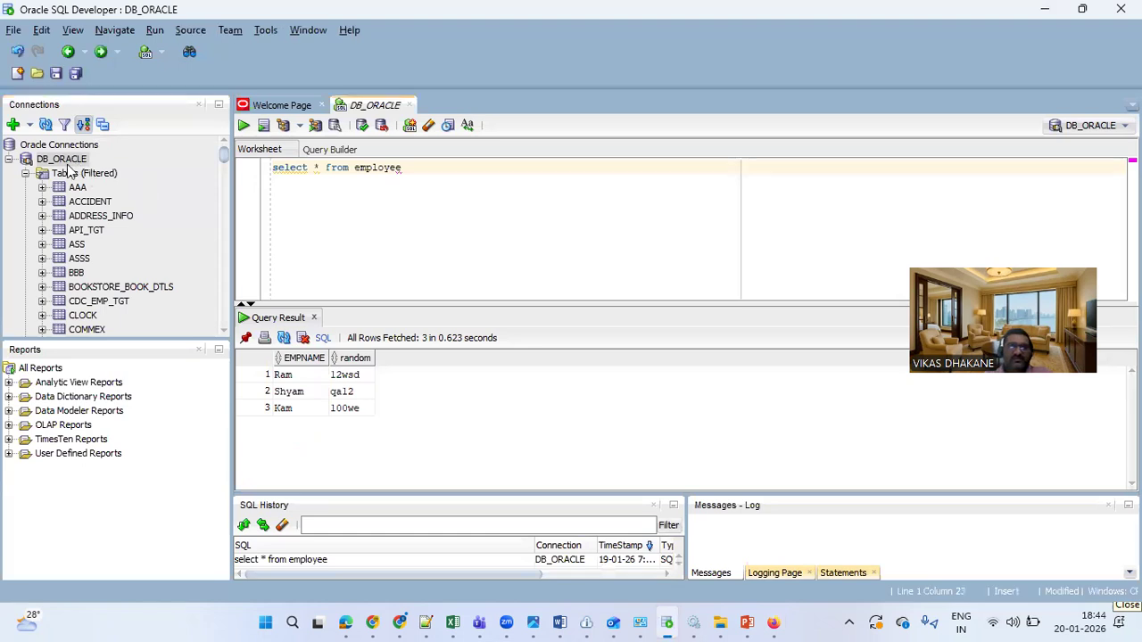
{"action": "right_click", "coordinate": [71, 162]}
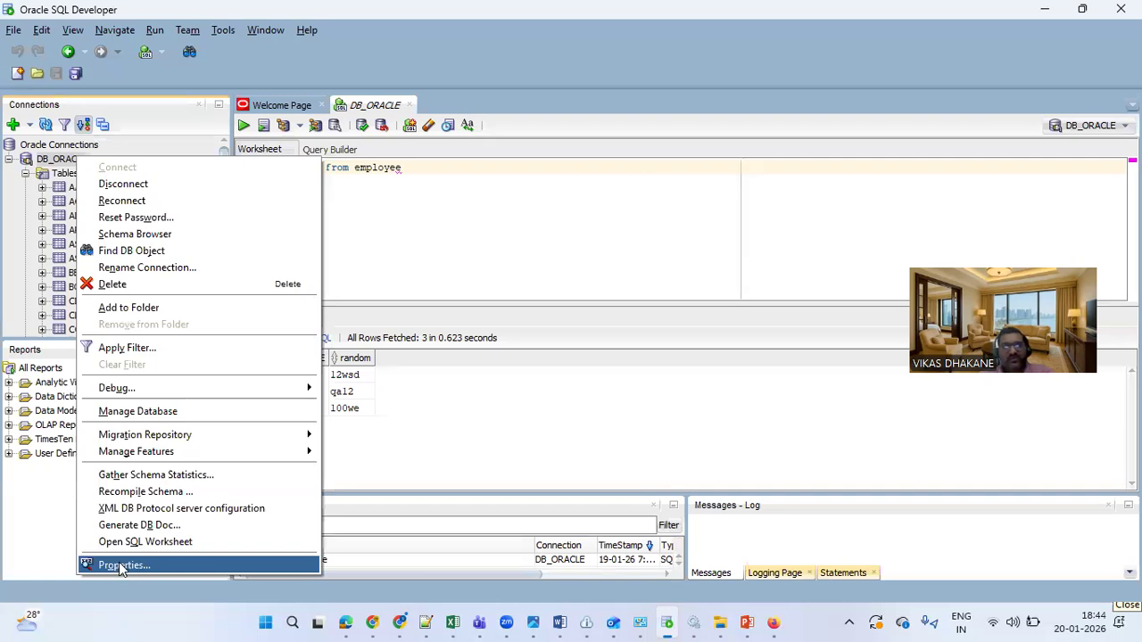
{"action": "left_click", "coordinate": [238, 565]}
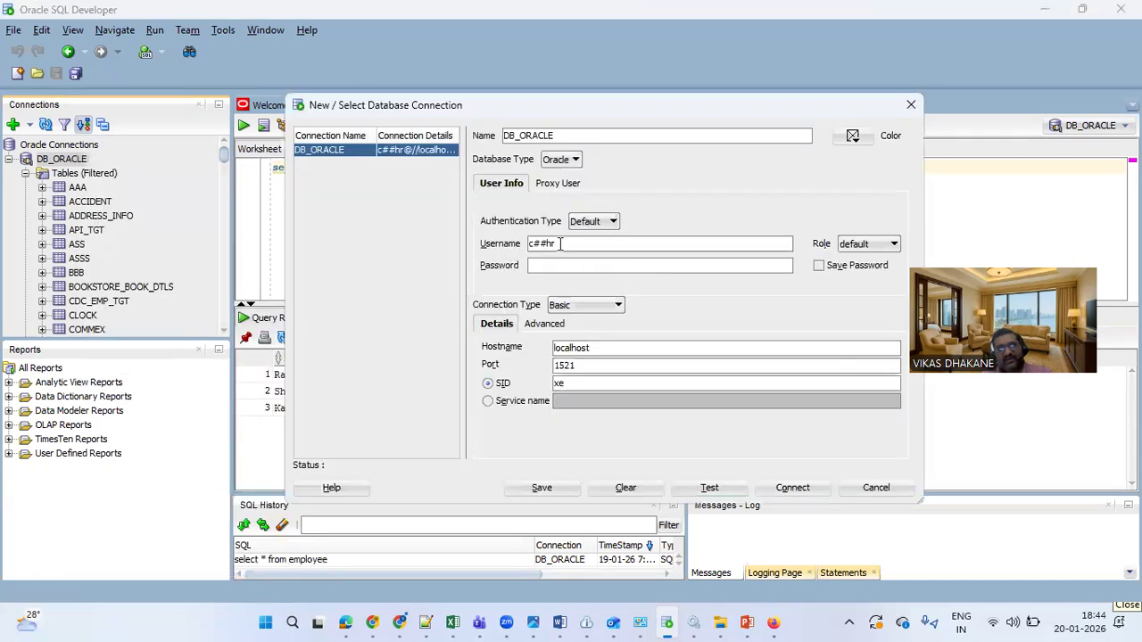
{"action": "double_click", "coordinate": [560, 243]}
{"action": "key", "text": "ctrl+c"}
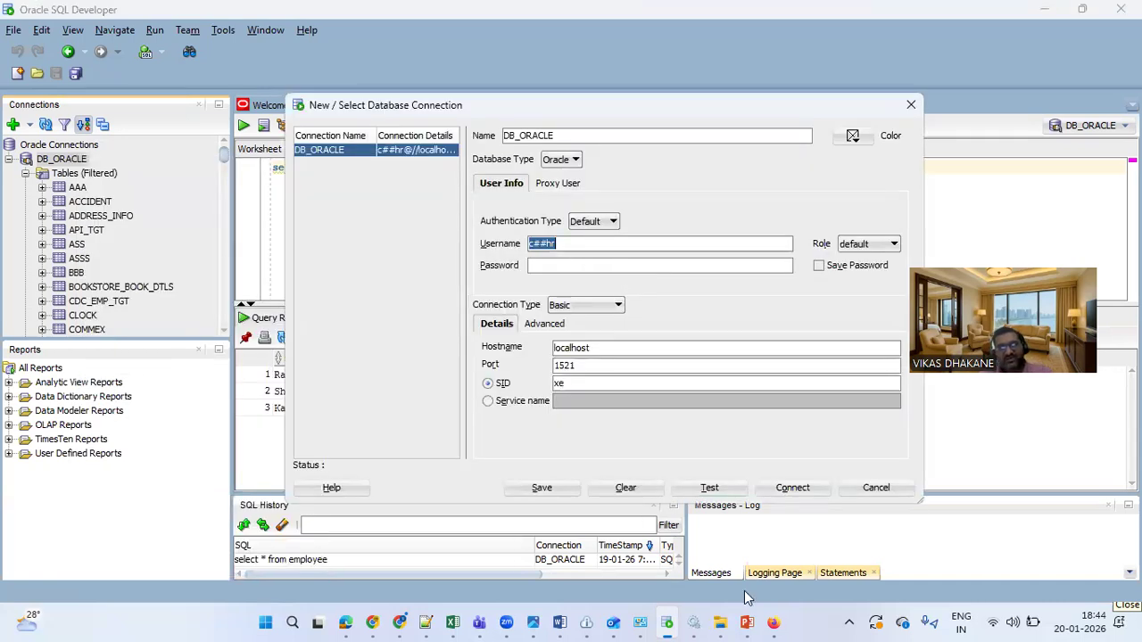
Switch back to Informatica Administrator, paste the username c##hr into the Oracle connection and enter the database password.
{"action": "key", "text": "alt+Tab"}
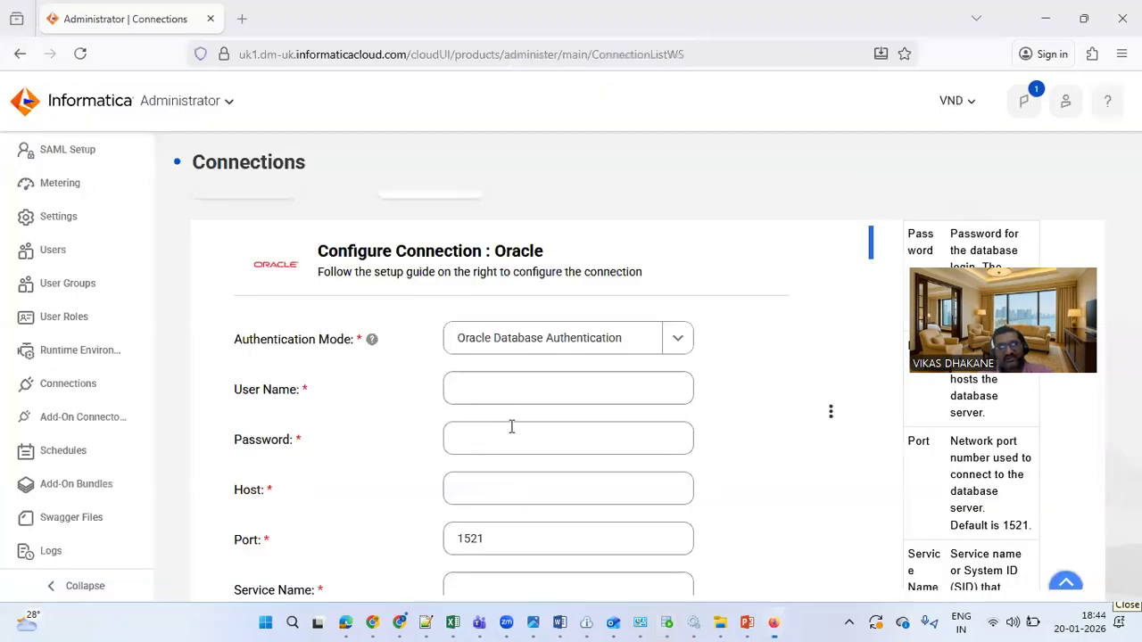
{"action": "left_click", "coordinate": [513, 394]}
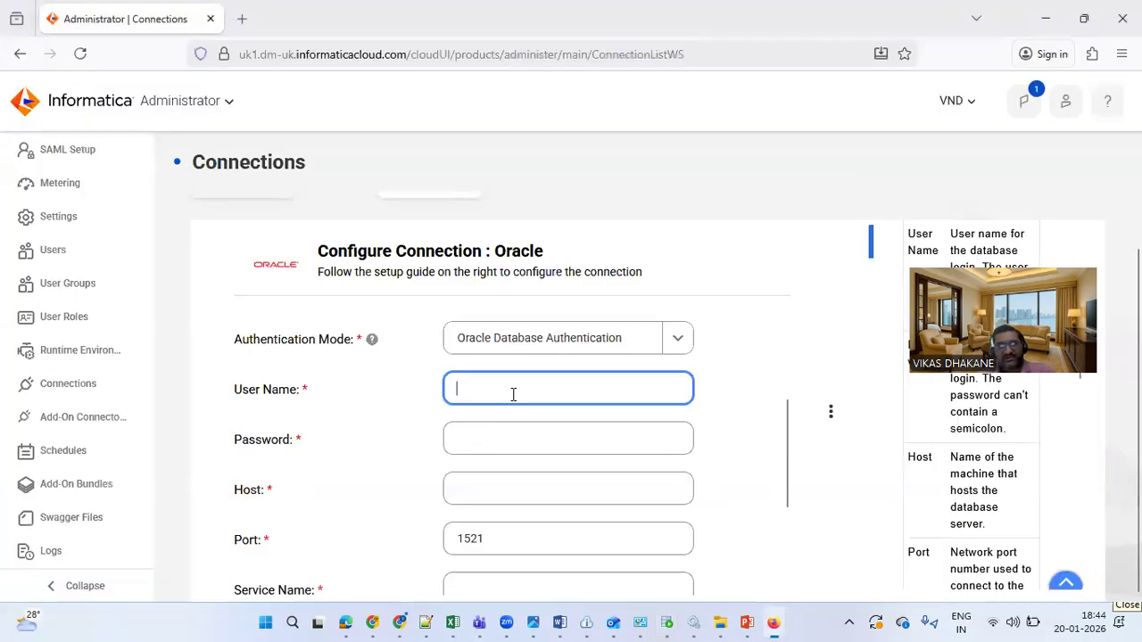
{"action": "key", "text": "ctrl+v"}
{"action": "left_click", "coordinate": [723, 402]}
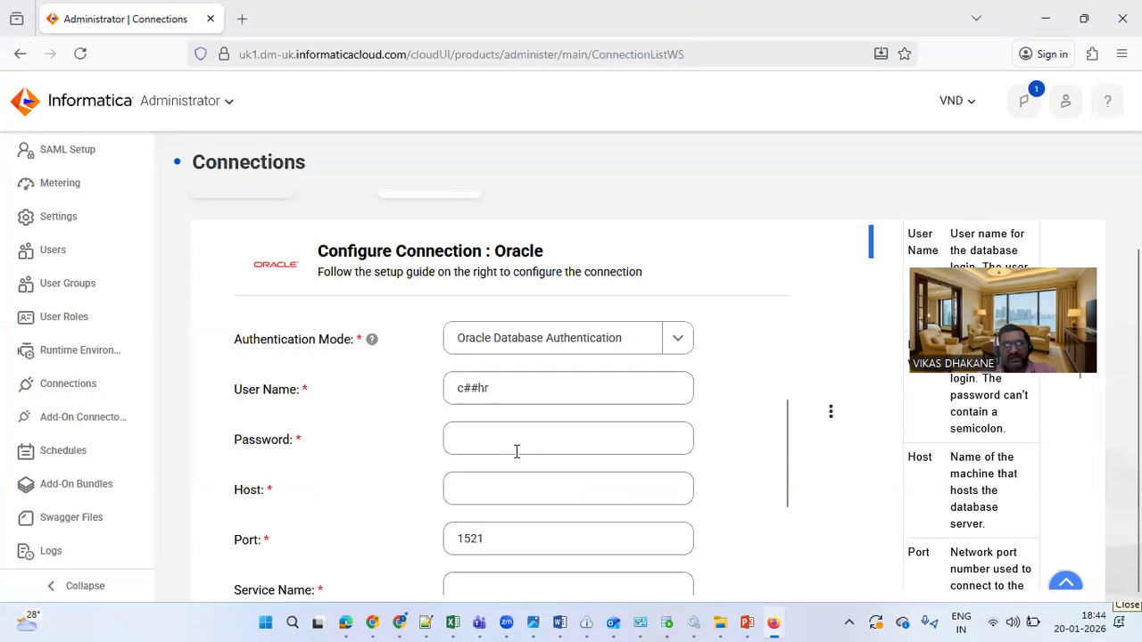
{"action": "left_click", "coordinate": [516, 451]}
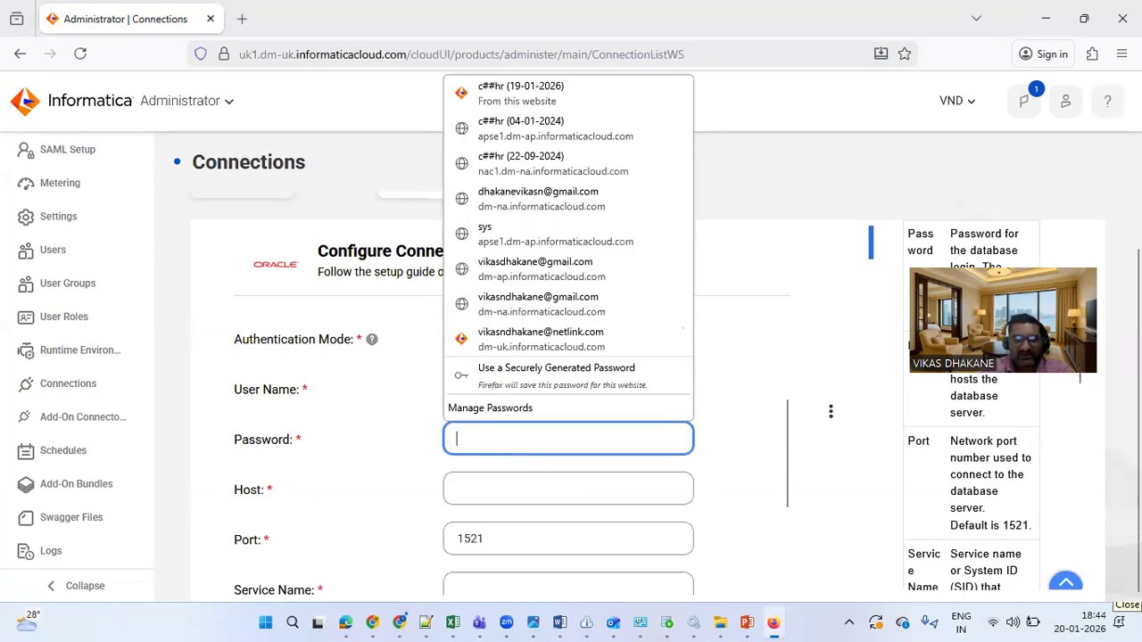
{"action": "key", "text": "ctrl+v"}
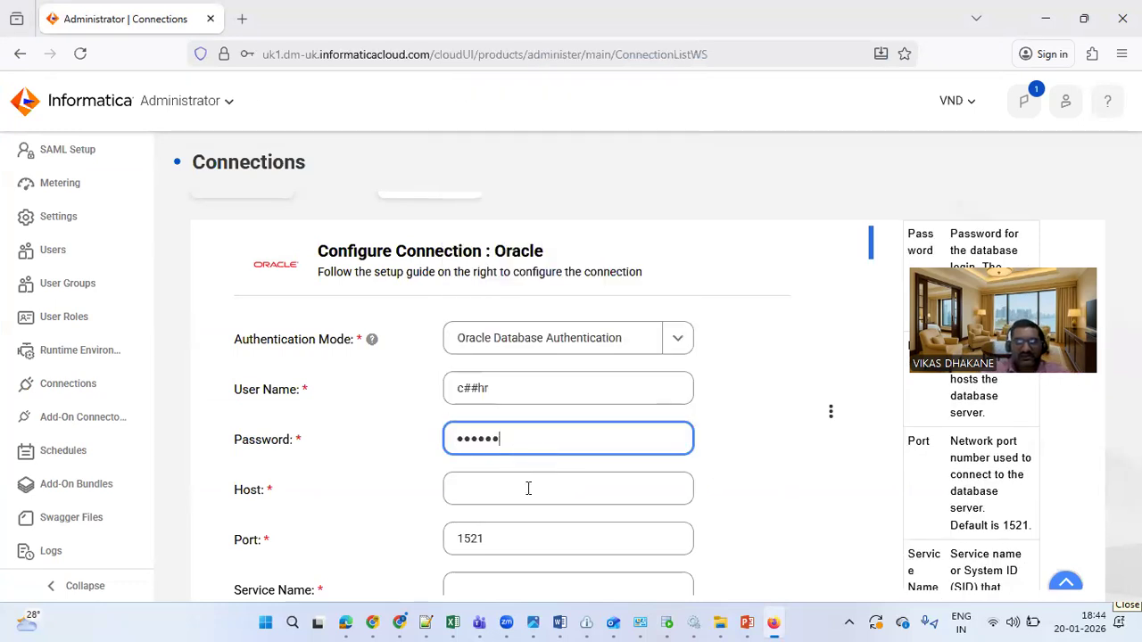
Copy the hostname localhost from the connection properties in Oracle SQL Developer into the Host field of the Informatica Oracle connection.
{"action": "left_click", "coordinate": [530, 486]}
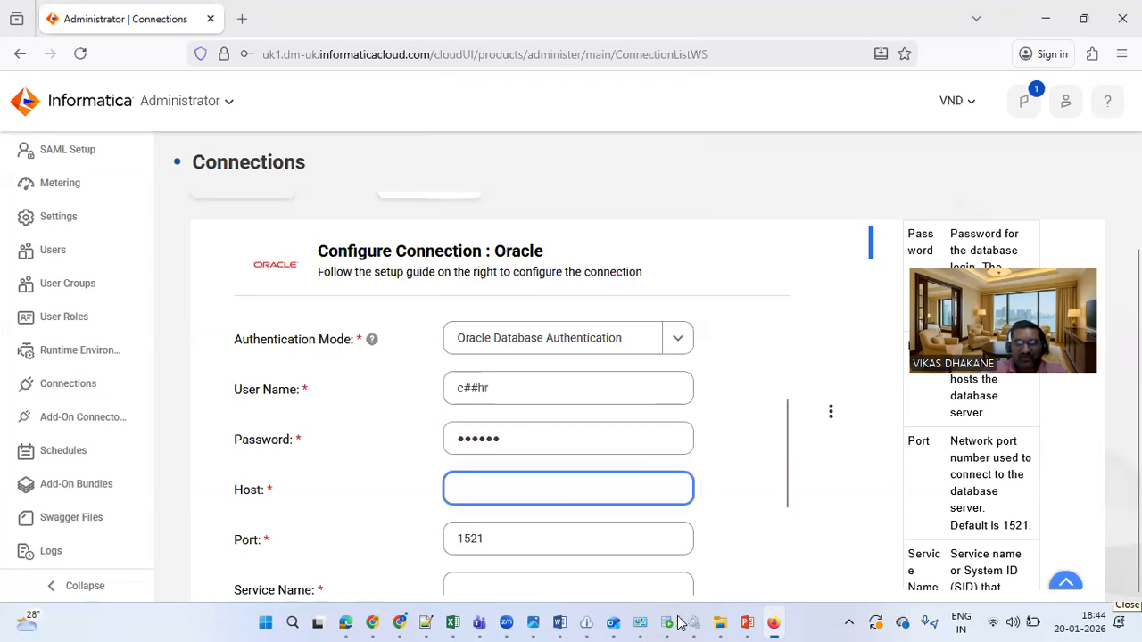
{"action": "key", "text": "alt+Tab"}
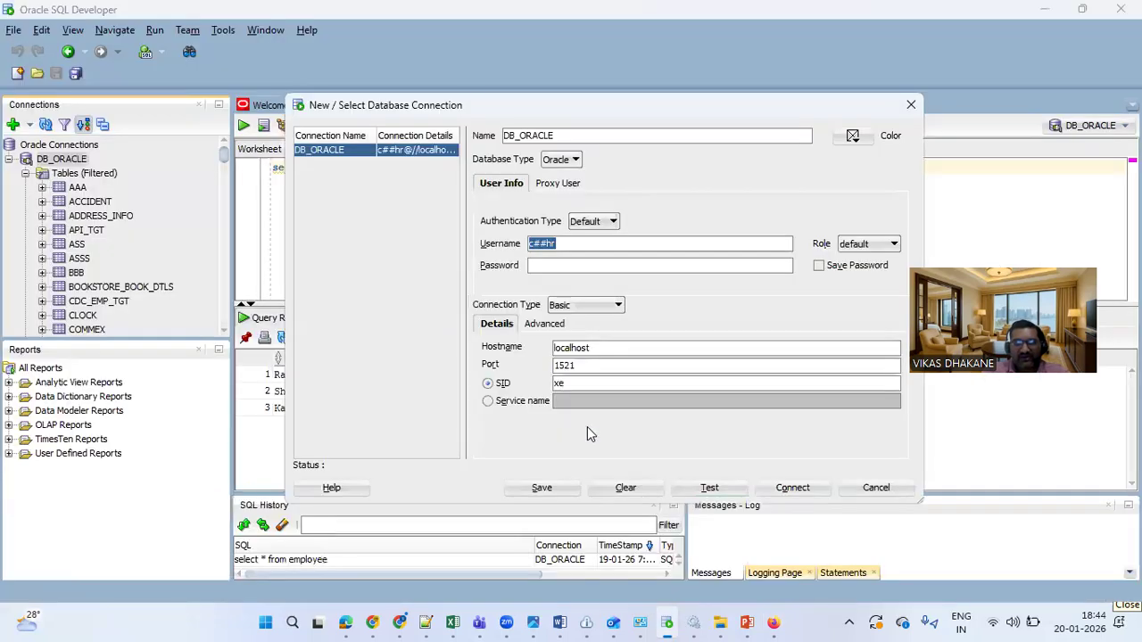
{"action": "double_click", "coordinate": [584, 348]}
{"action": "key", "text": "ctrl+c"}
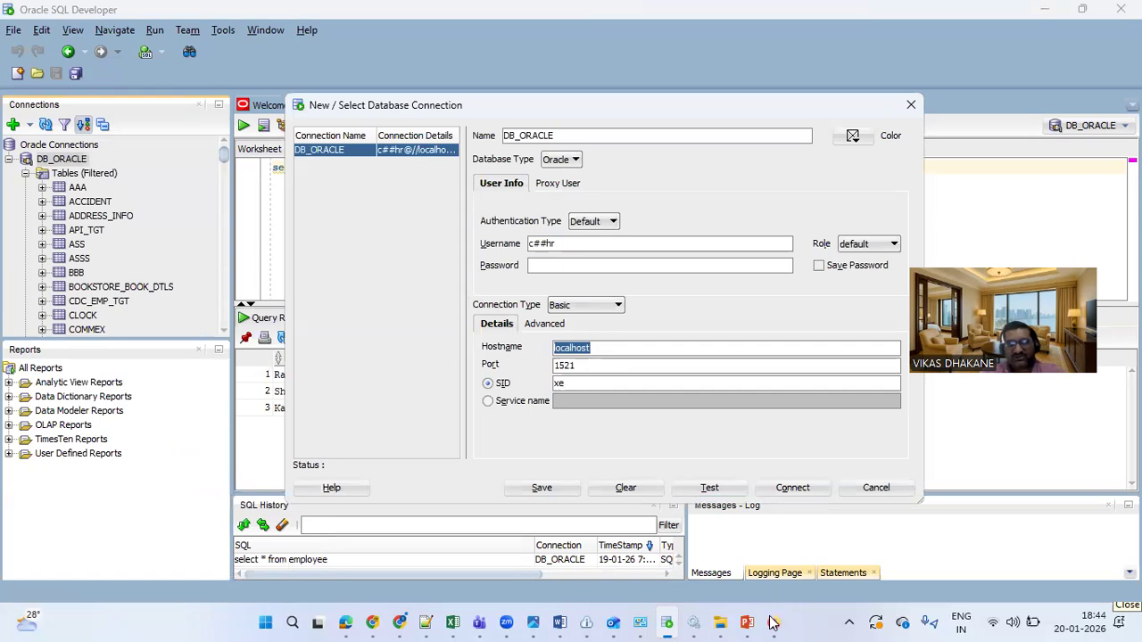
{"action": "key", "text": "alt+Tab"}
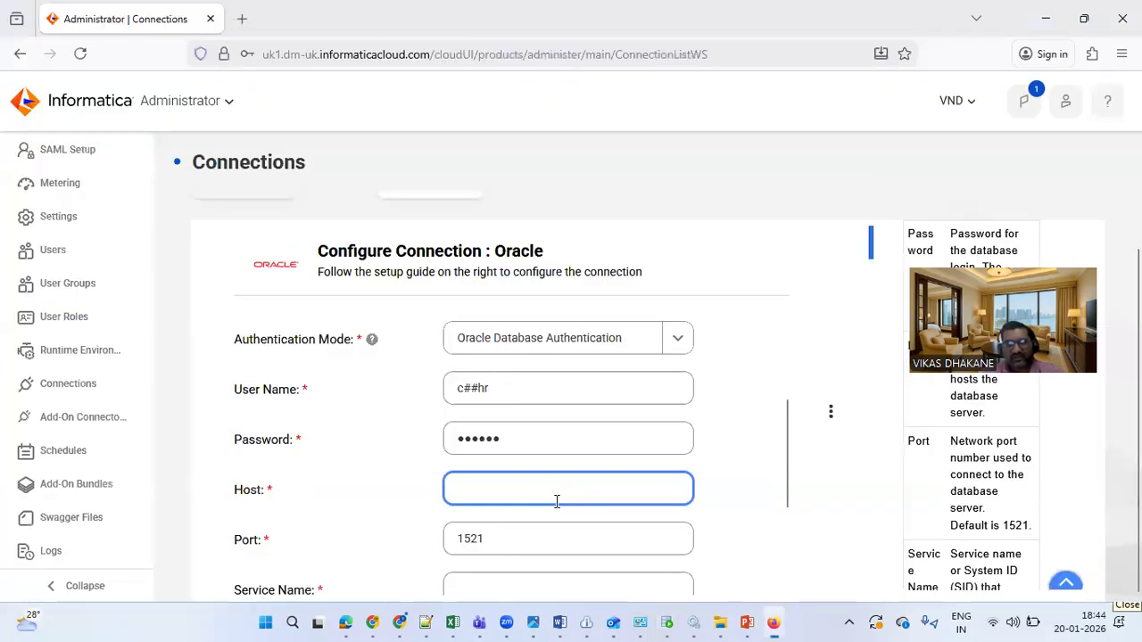
{"action": "key", "text": "ctrl+v"}
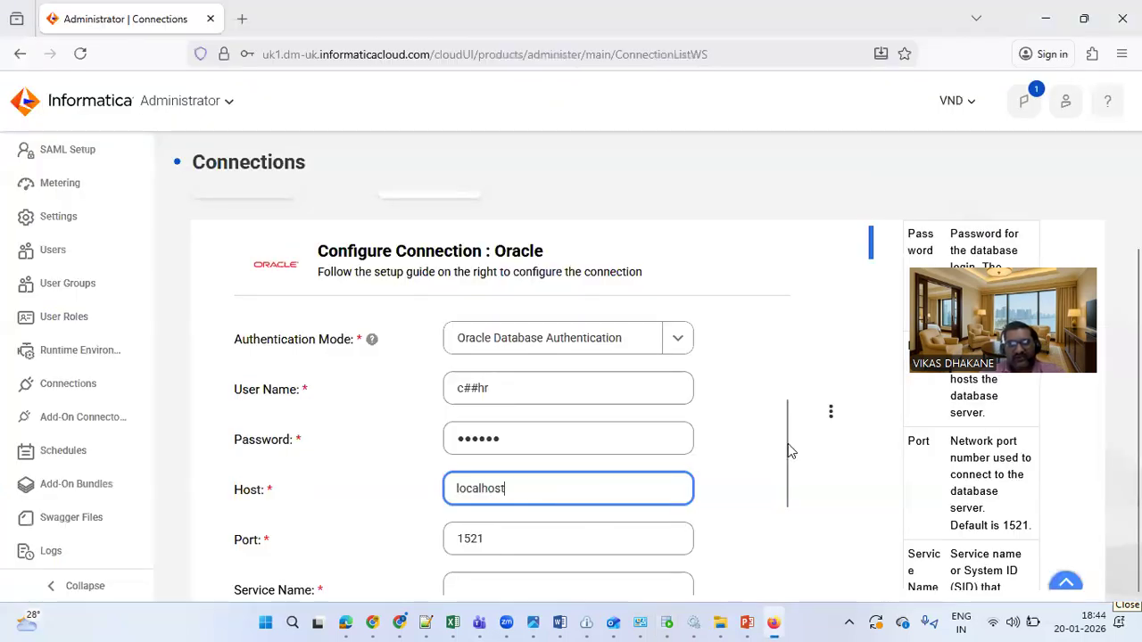
Check the SID in Oracle SQL Developer and set the service name of the Informatica Oracle connection to SID:xe.
{"action": "scroll", "coordinate": [740, 517], "scroll_direction": "down", "scroll_amount": 1}
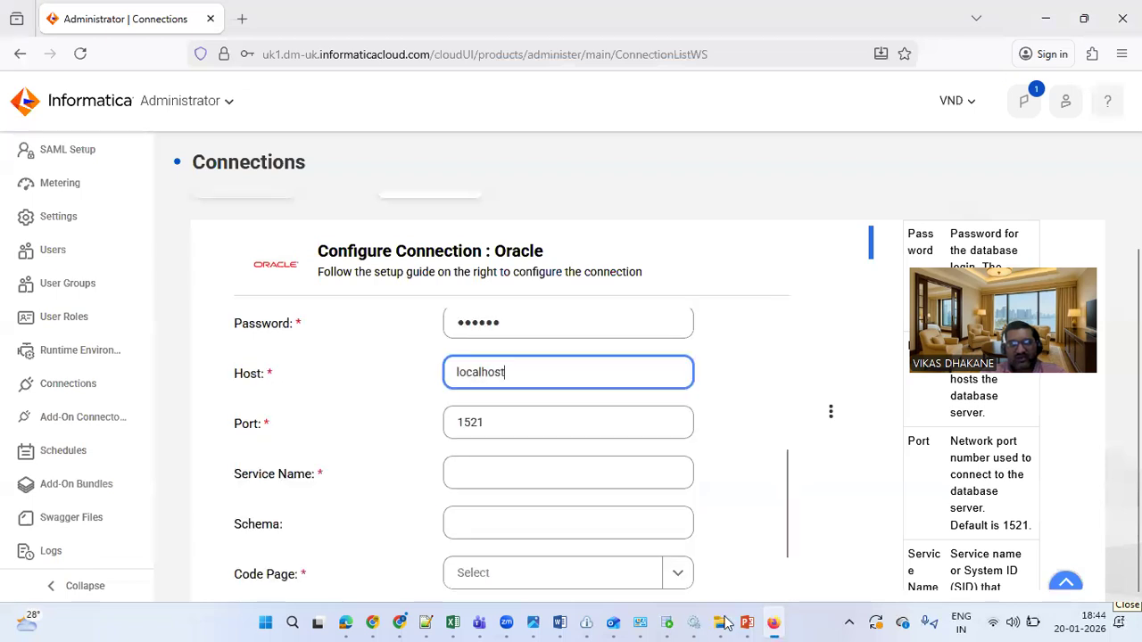
{"action": "left_click", "coordinate": [774, 622]}
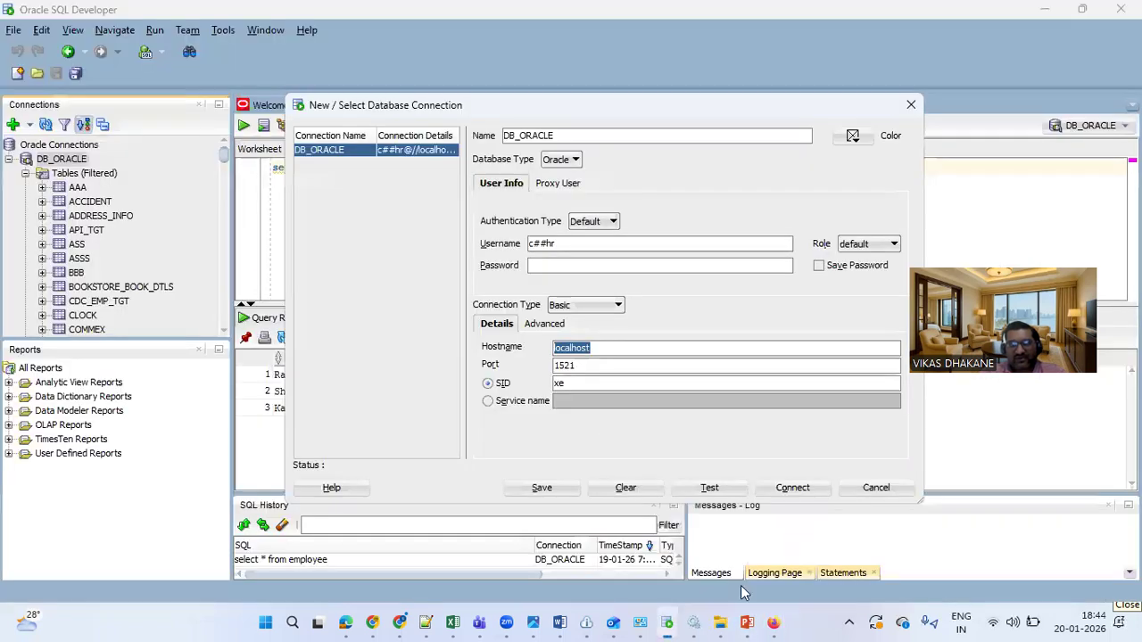
{"action": "left_click", "coordinate": [774, 623]}
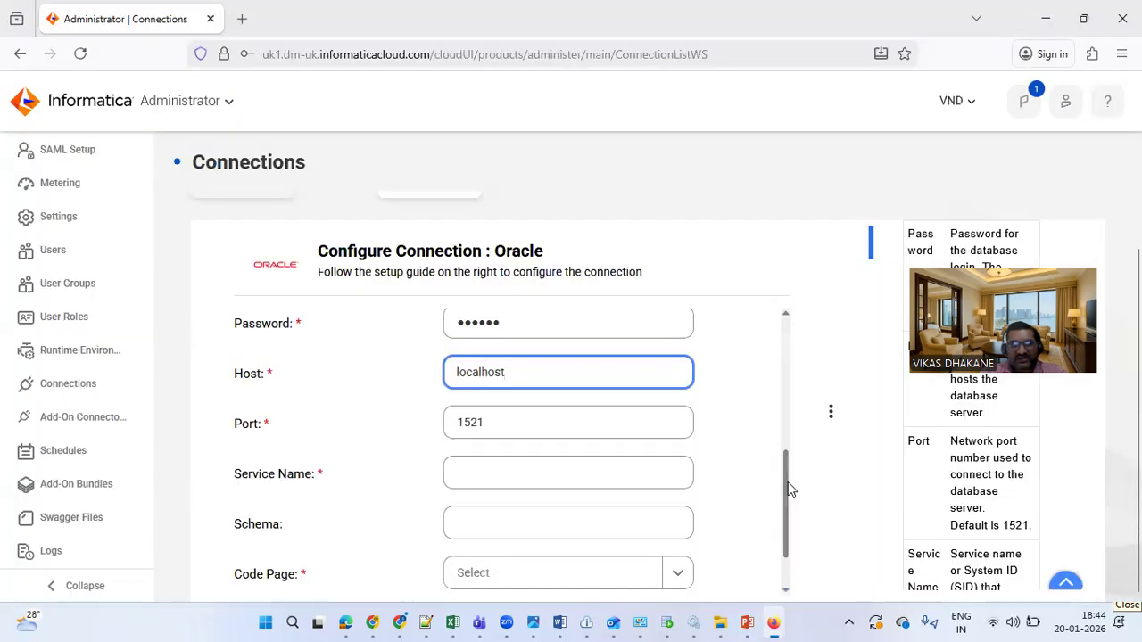
{"action": "scroll", "coordinate": [562, 418], "scroll_direction": "down", "scroll_amount": 1}
{"action": "left_click", "coordinate": [562, 417]}
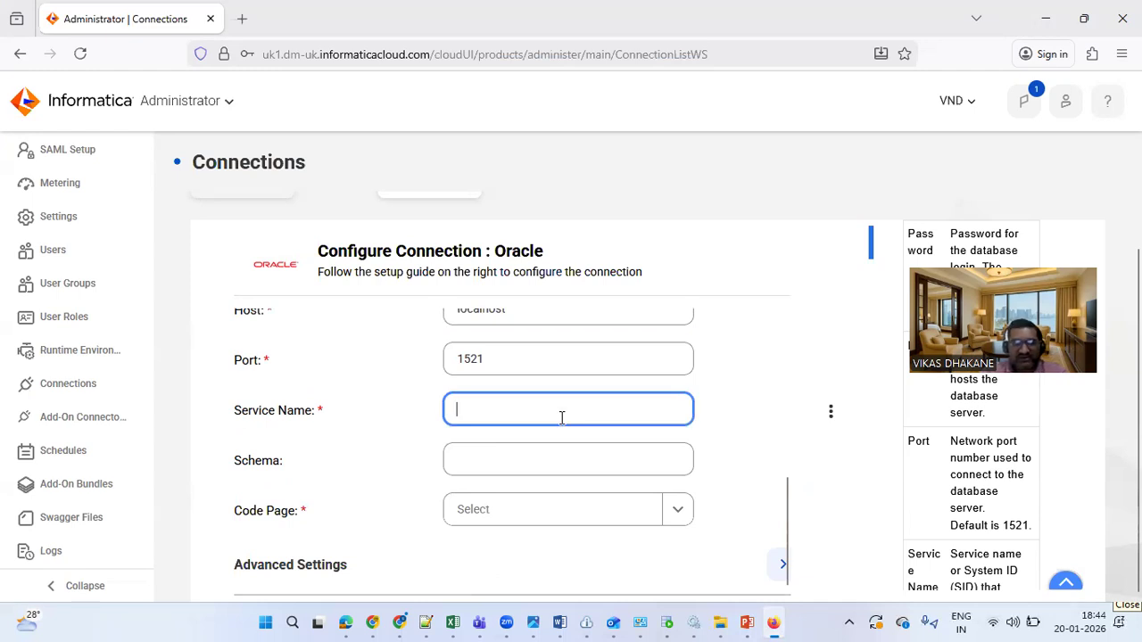
{"action": "type", "text": "SID:XE"}
{"action": "key", "text": "BackSpace"}
{"action": "key", "text": "BackSpace"}
{"action": "type", "text": "xe"}
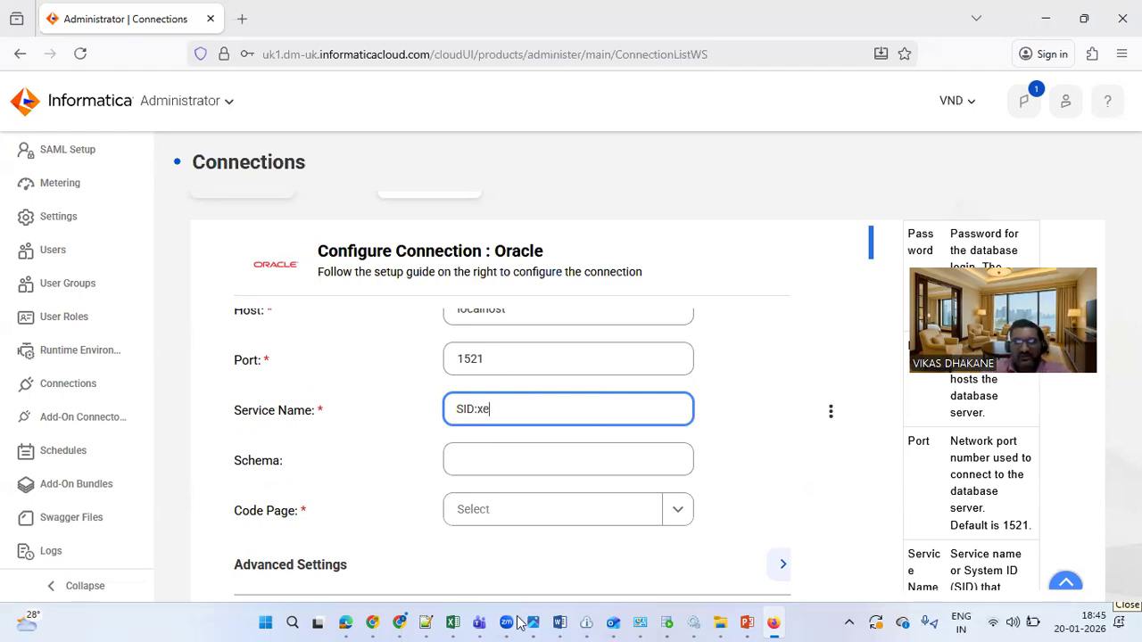
Recheck the connection details in Oracle SQL Developer, and set the code page of the Informatica connection to UTF-8.
{"action": "left_click", "coordinate": [776, 622]}
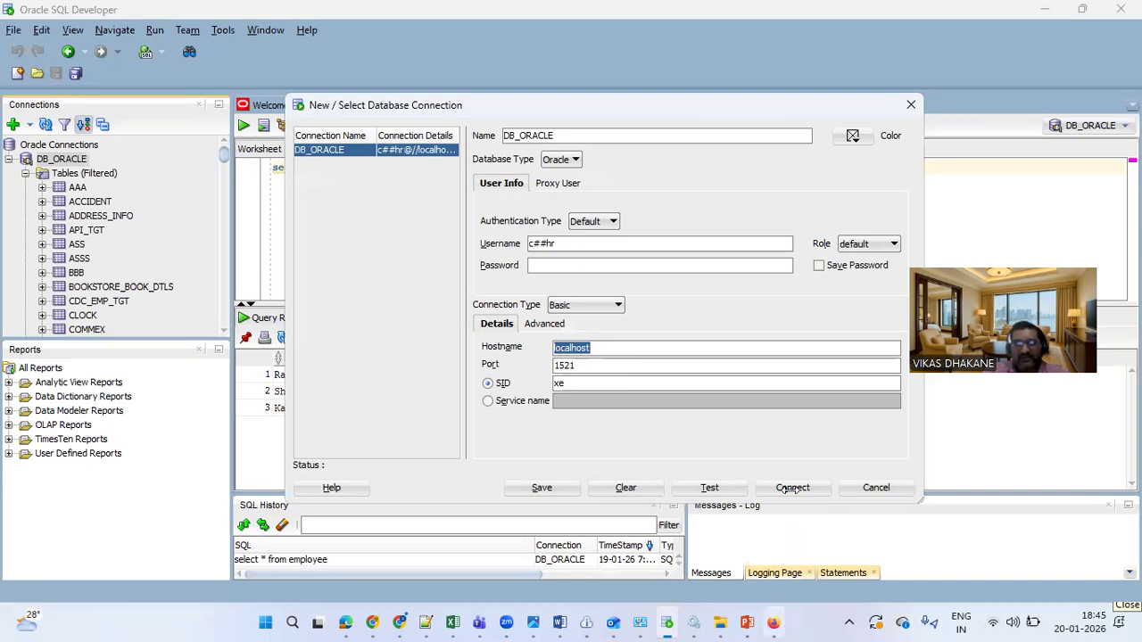
{"action": "key", "text": "alt+Tab"}
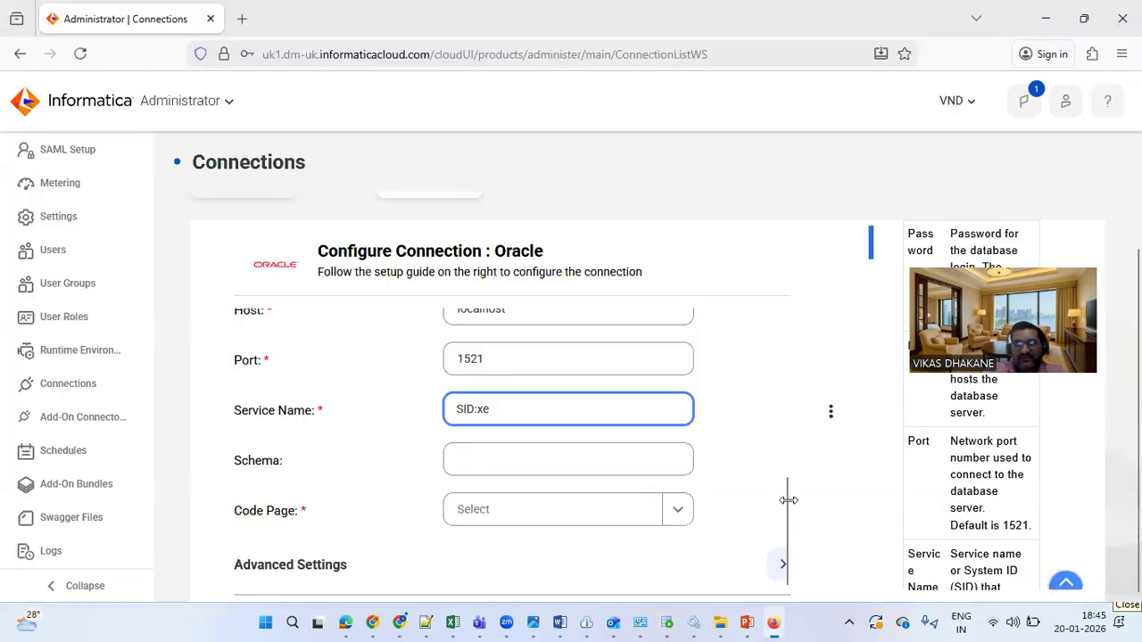
{"action": "left_click", "coordinate": [680, 509]}
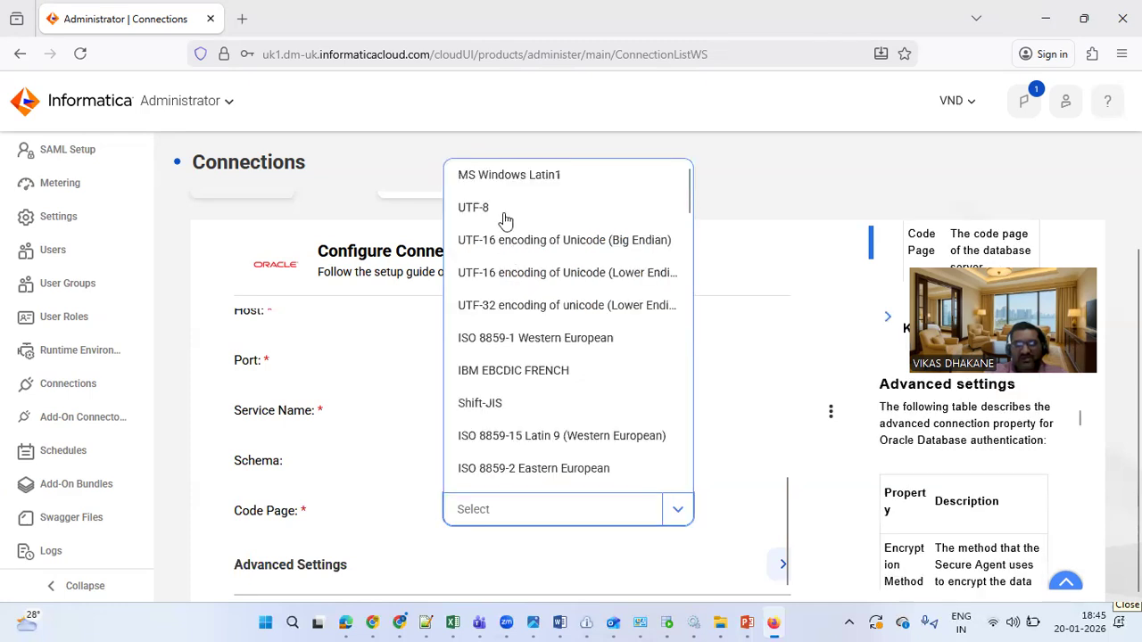
{"action": "key", "text": "Return"}
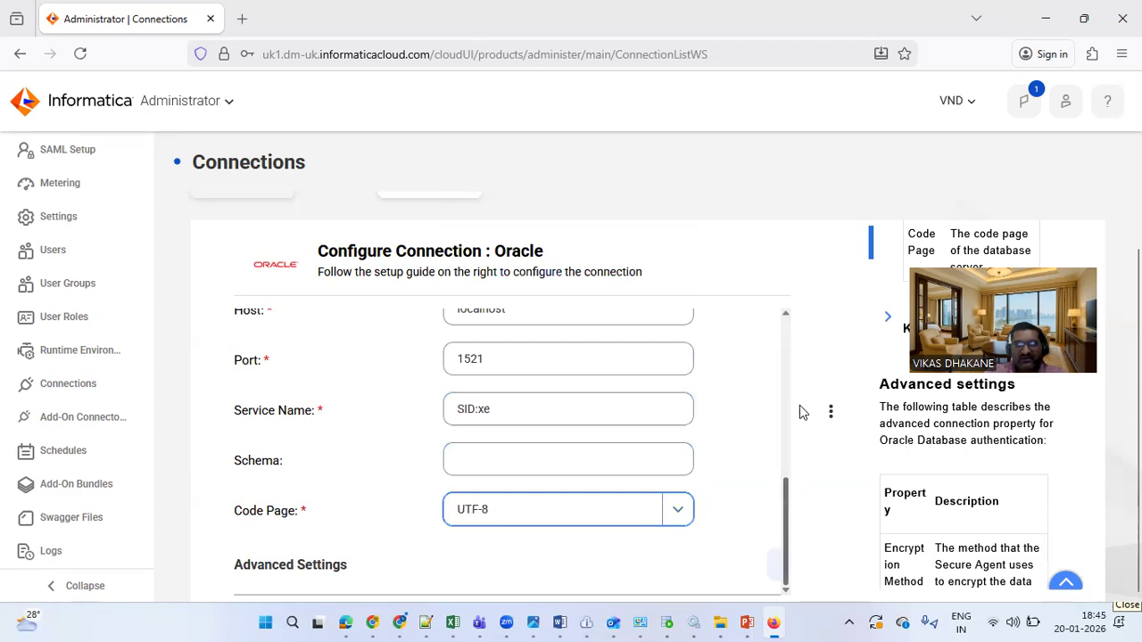
Review the entered settings, test the DB_ORACLE connection and save it.
{"action": "scroll", "coordinate": [798, 359], "scroll_direction": "up", "scroll_amount": 3}
{"action": "scroll", "coordinate": [798, 344], "scroll_direction": "up", "scroll_amount": 3}
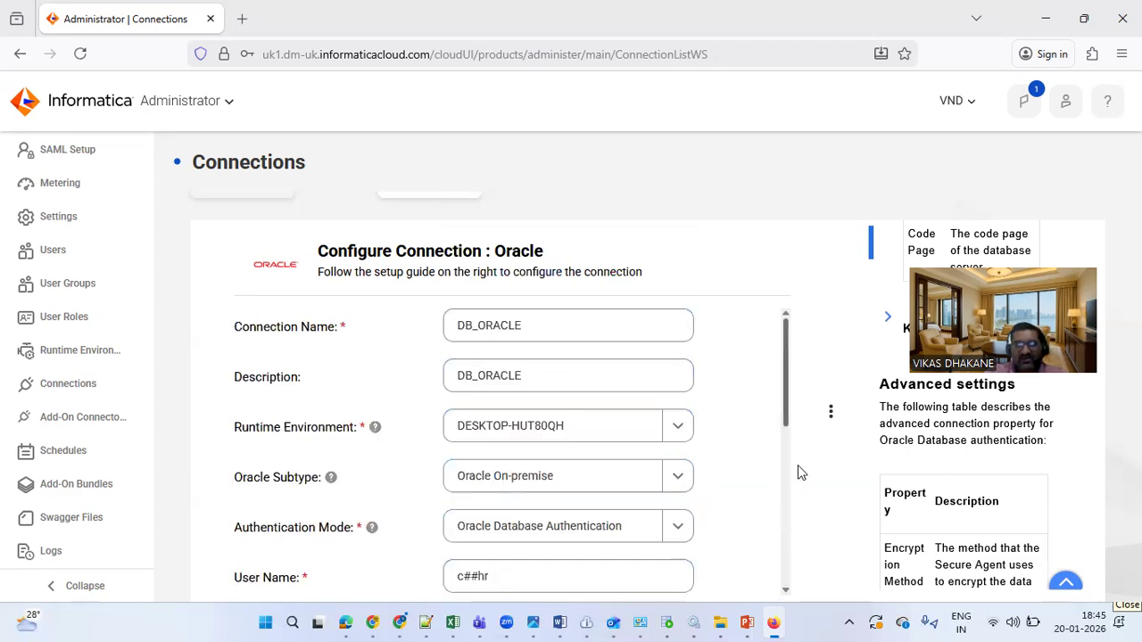
{"action": "scroll", "coordinate": [798, 465], "scroll_direction": "down", "scroll_amount": 10}
{"action": "scroll", "coordinate": [571, 446], "scroll_direction": "up", "scroll_amount": 10}
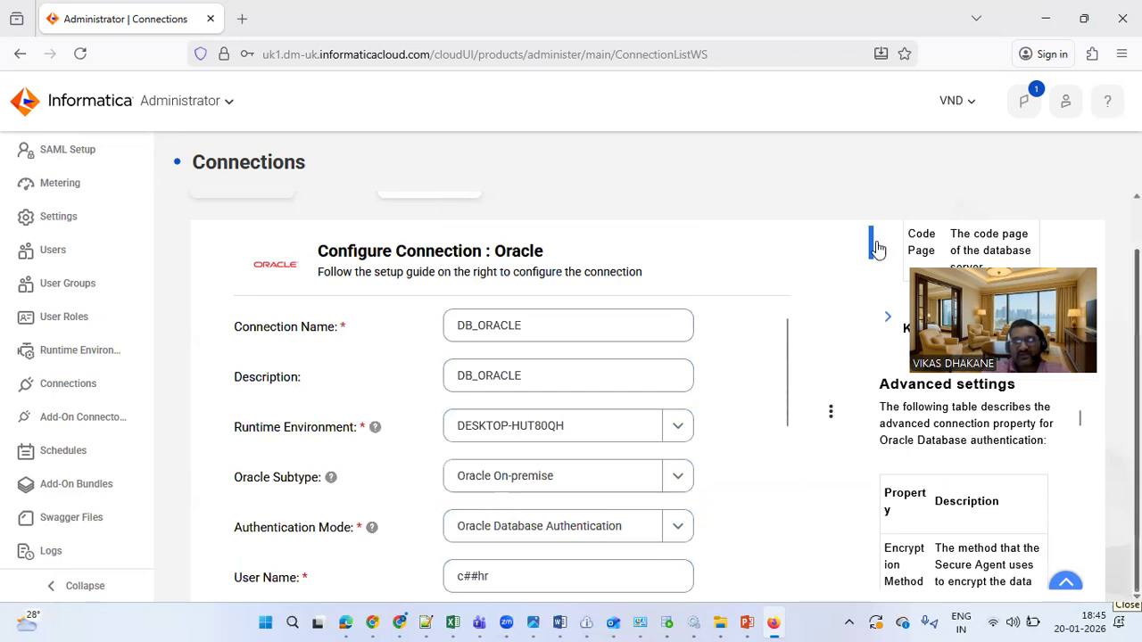
{"action": "scroll", "coordinate": [857, 241], "scroll_direction": "up", "scroll_amount": 1}
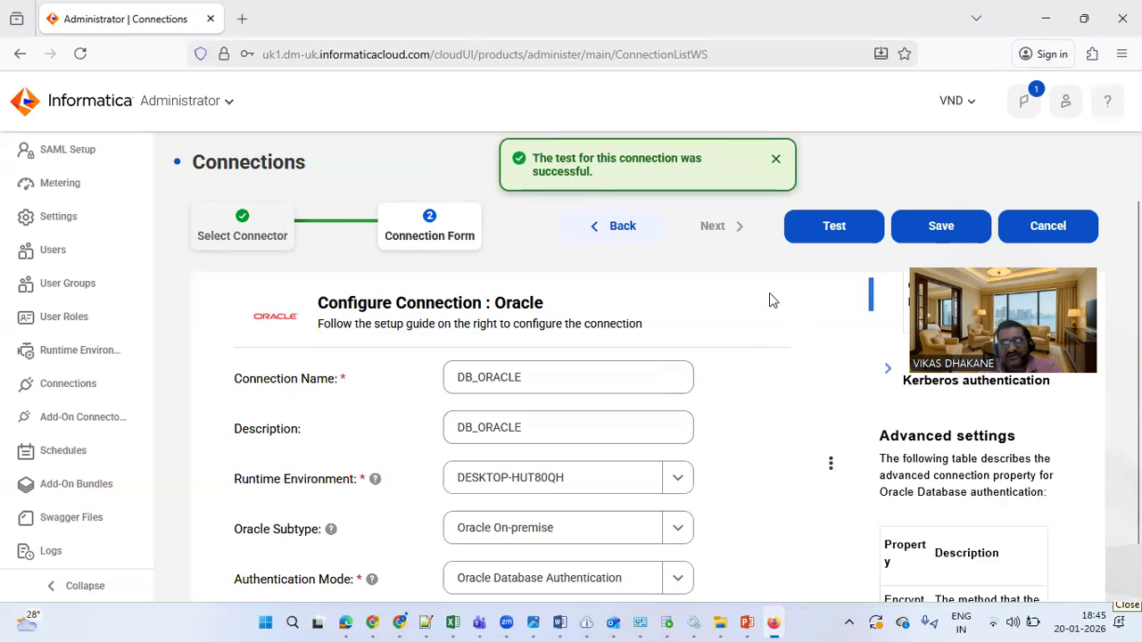
{"action": "left_click", "coordinate": [776, 158]}
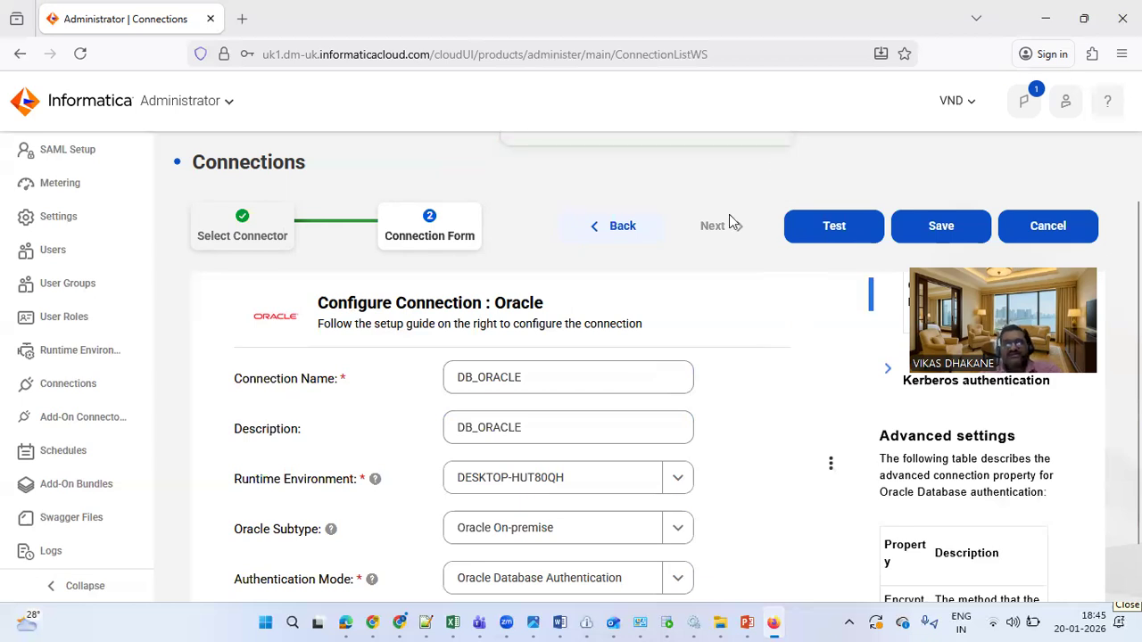
{"action": "left_click", "coordinate": [938, 231]}
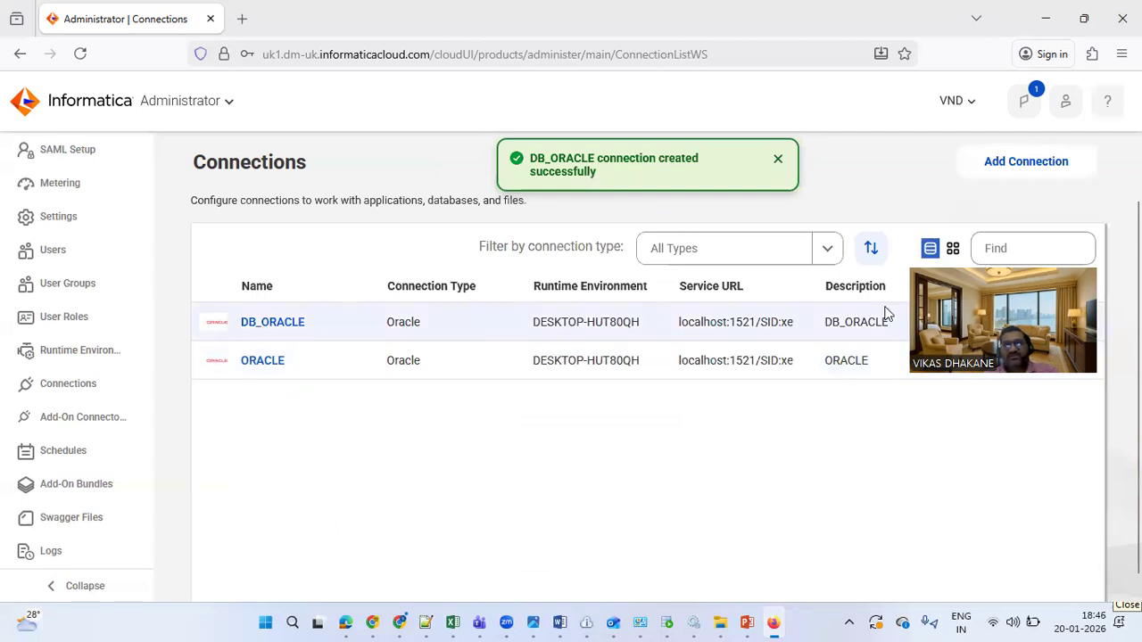
Add a new connection with the Flat File connector and name it FLAT_FILE_CONNECTION.
{"action": "left_click", "coordinate": [977, 158]}
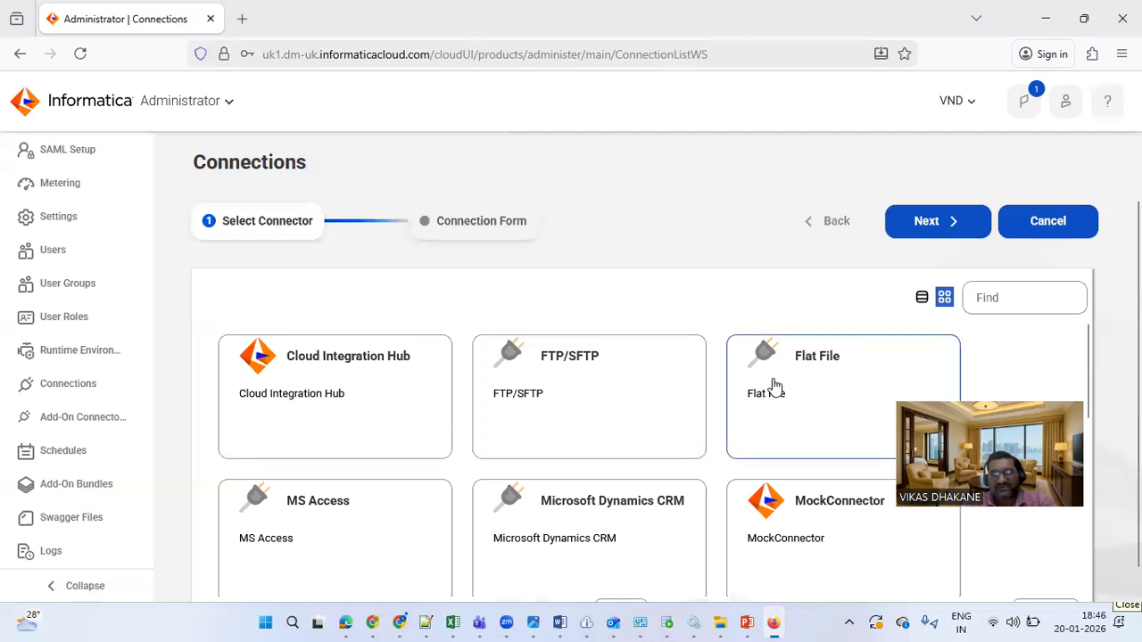
{"action": "left_click", "coordinate": [928, 238]}
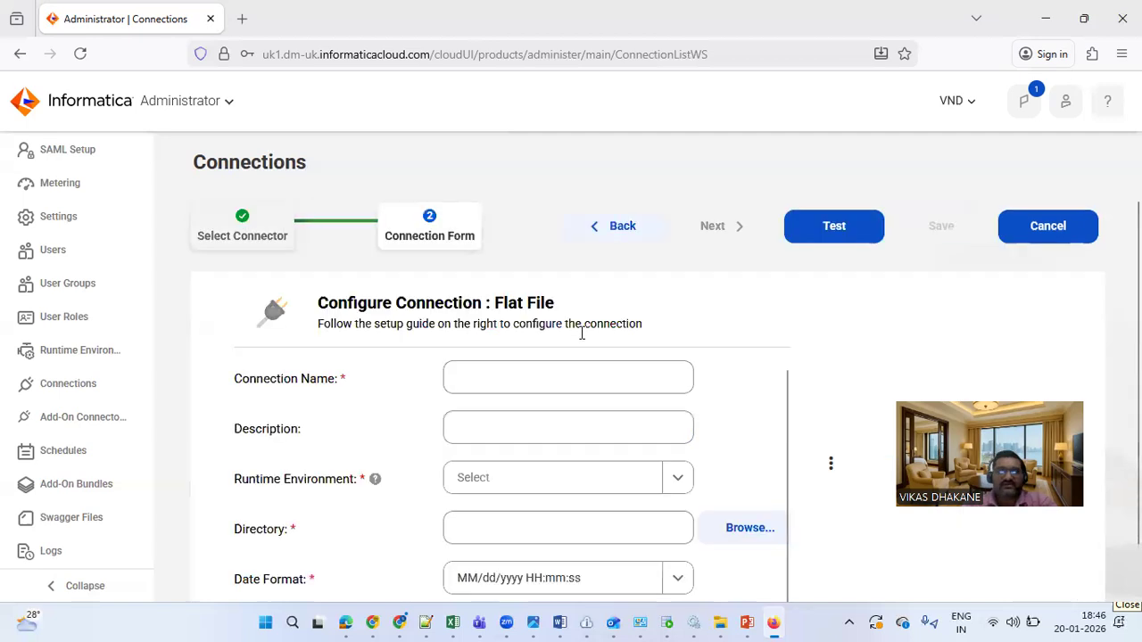
{"action": "left_click", "coordinate": [574, 389]}
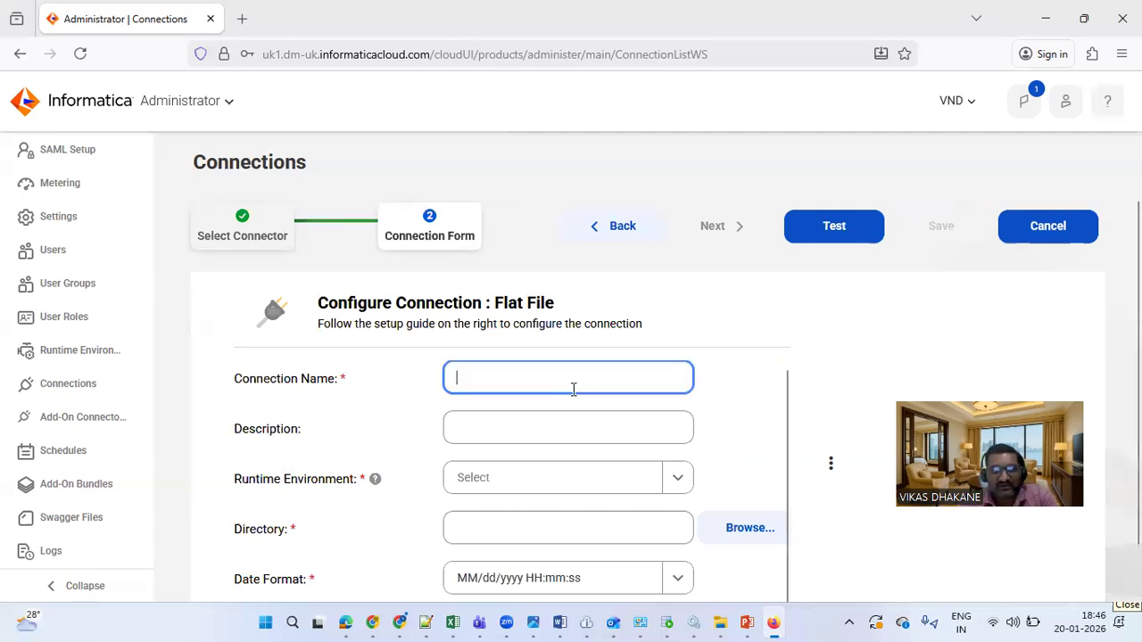
{"action": "type", "text": "FLAT"}
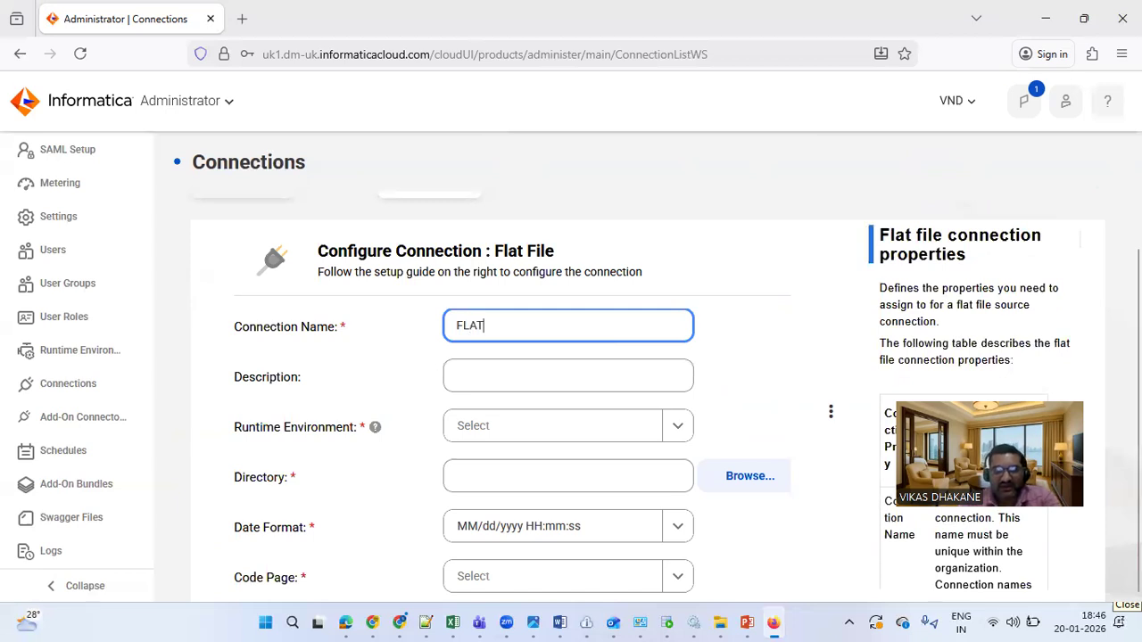
{"action": "type", "text": "_FILE"}
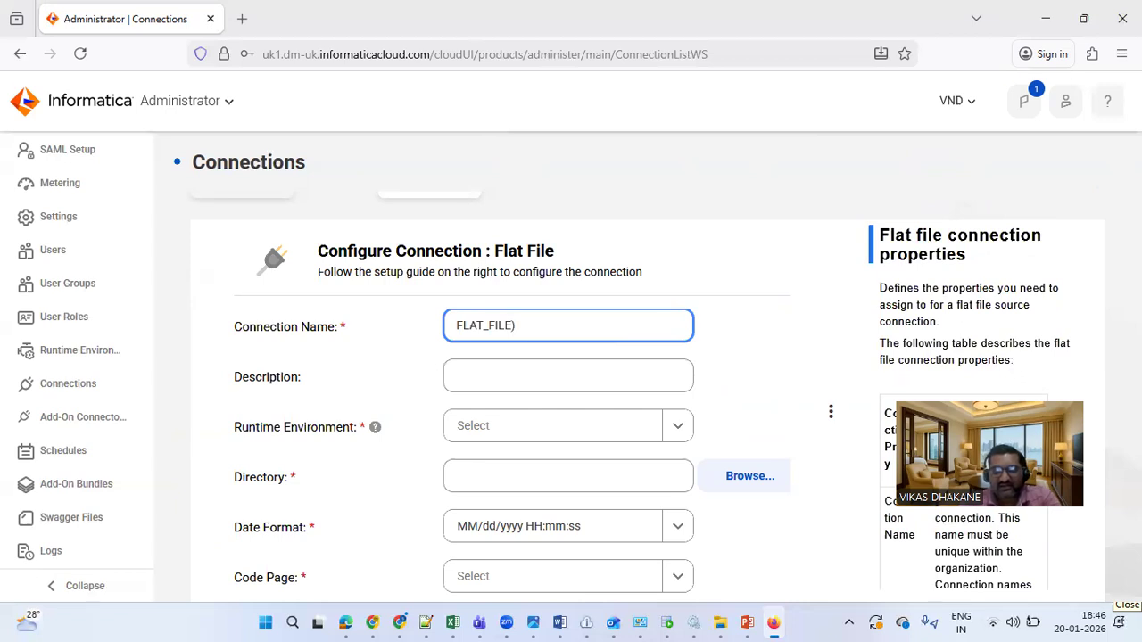
{"action": "type", "text": "_CON"}
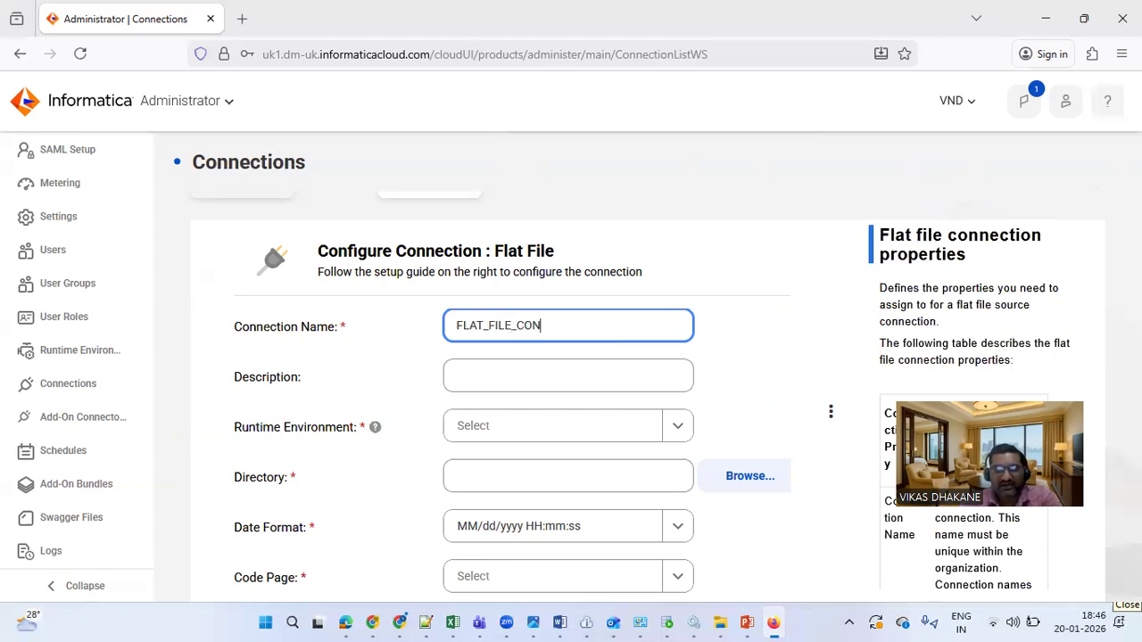
{"action": "type", "text": "NECTION"}
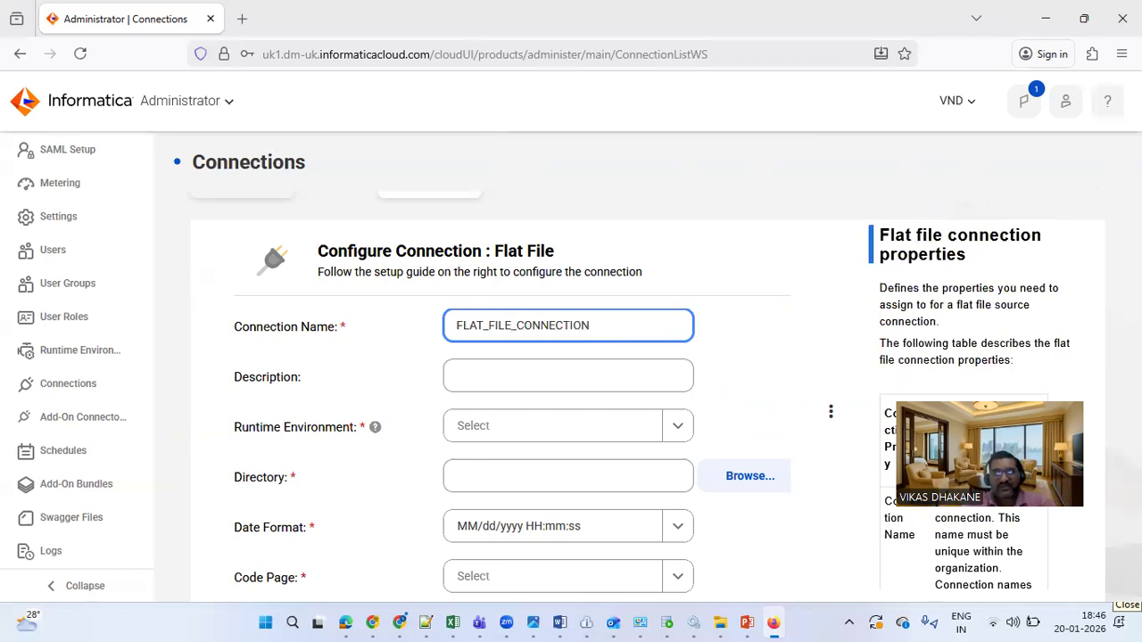
Copy the name FLAT_FILE_CONNECTION into the description and choose DESKTOP-HUT80QH as the runtime environment.
{"action": "double_click", "coordinate": [528, 324]}
{"action": "key", "text": "ctrl+c"}
{"action": "left_click", "coordinate": [516, 379]}
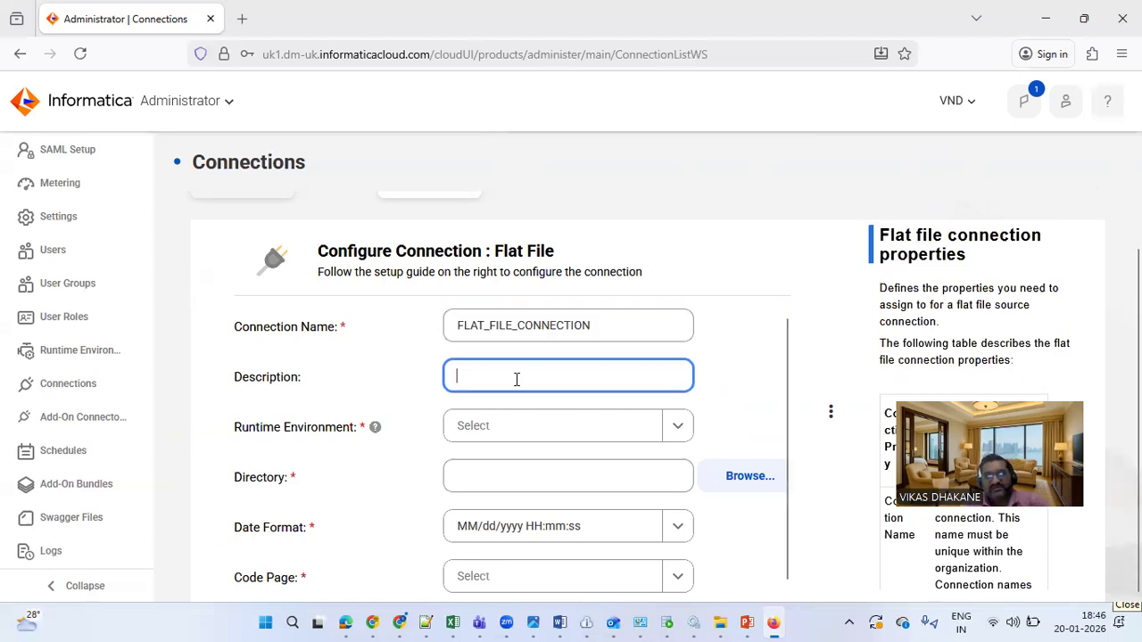
{"action": "key", "text": "ctrl+v"}
{"action": "left_click", "coordinate": [676, 433]}
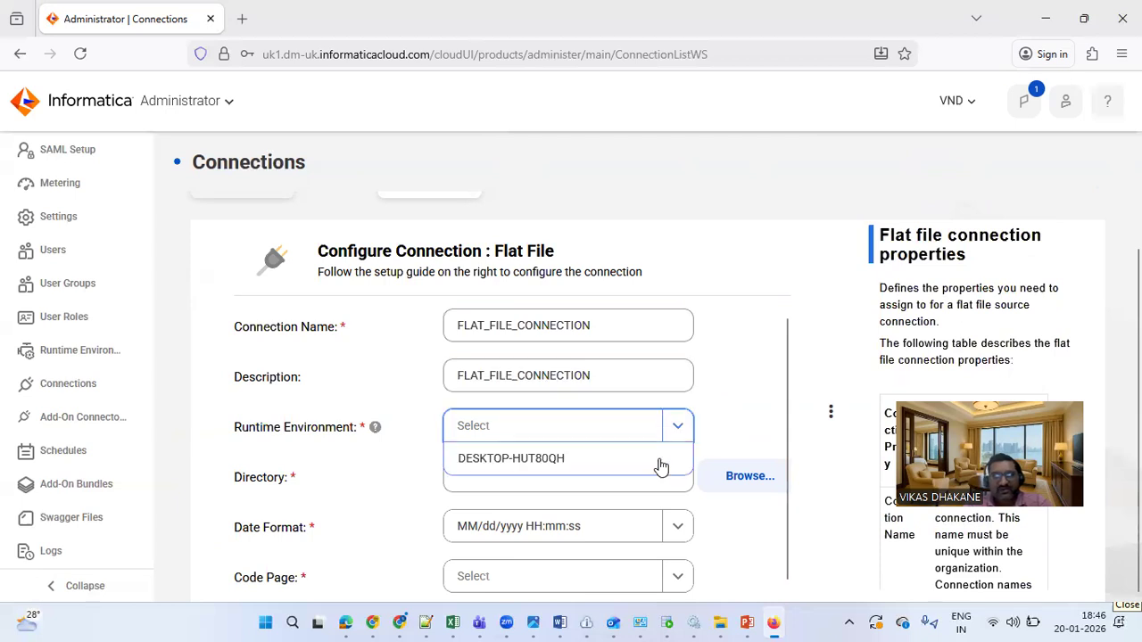
{"action": "left_click", "coordinate": [621, 460]}
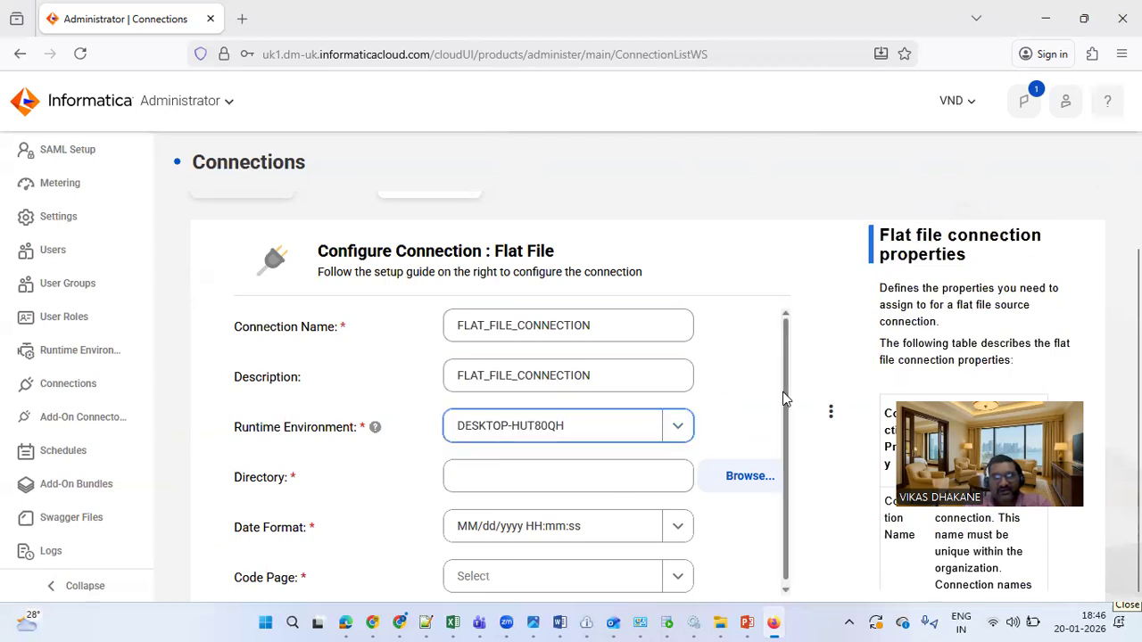
{"action": "scroll", "coordinate": [594, 461], "scroll_direction": "down", "scroll_amount": 1}
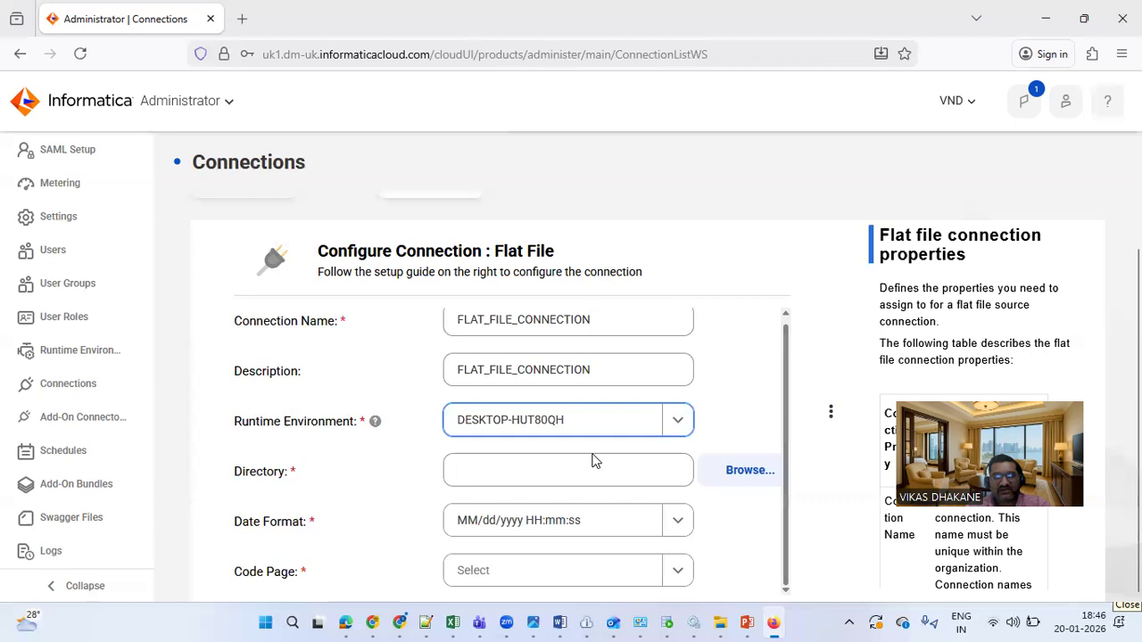
Set the code page of the flat file connection to UTF-8.
{"action": "left_click", "coordinate": [680, 577]}
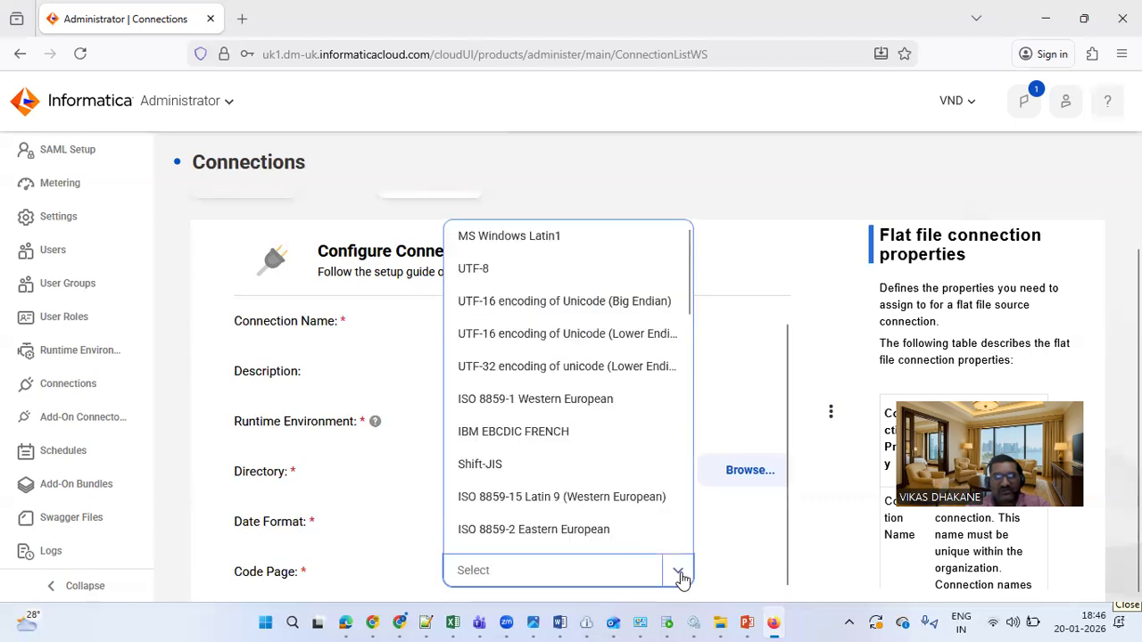
{"action": "left_click", "coordinate": [528, 269]}
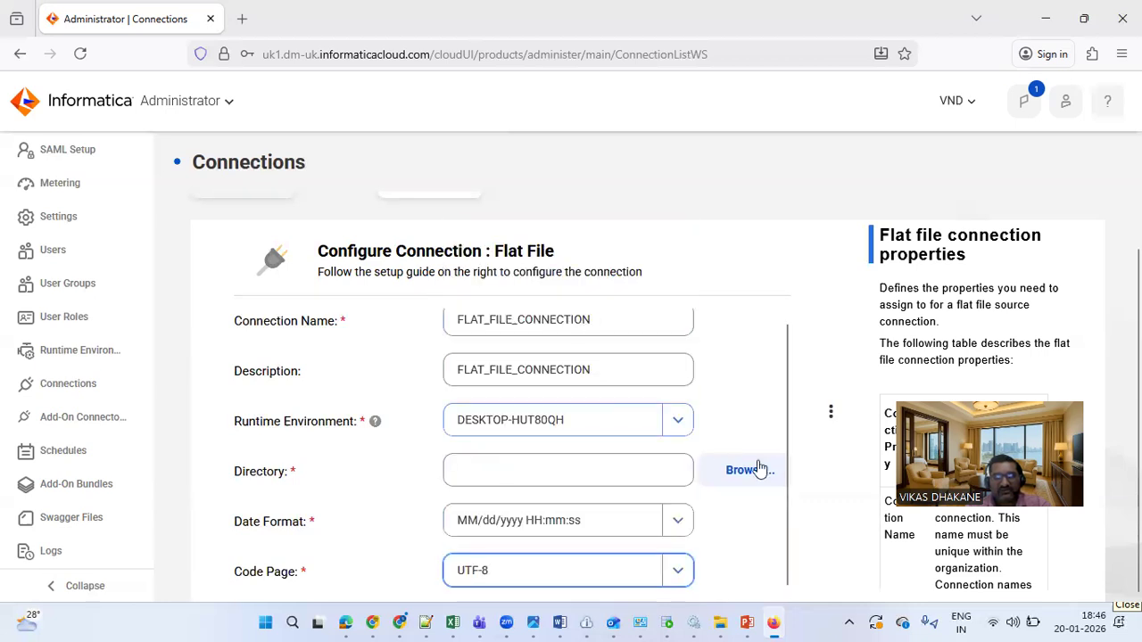
{"action": "left_click", "coordinate": [746, 423]}
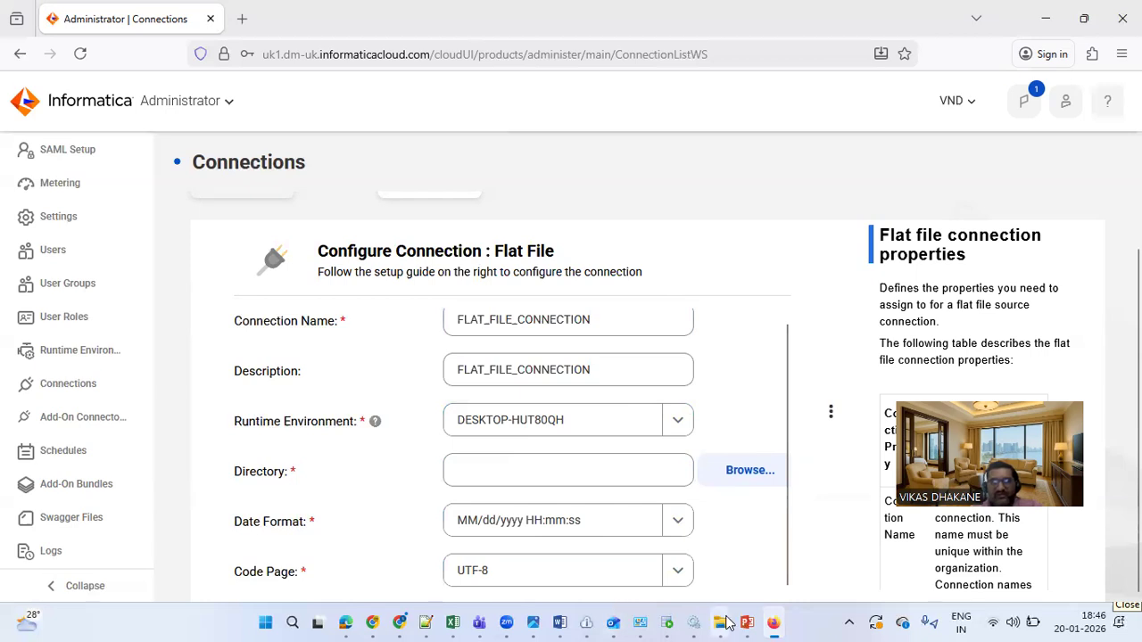
Switch to File Explorer and locate the FLAT_FILE folder on New Volume (E:).
{"action": "mouse_move", "coordinate": [724, 622]}
{"action": "left_click", "coordinate": [553, 517]}
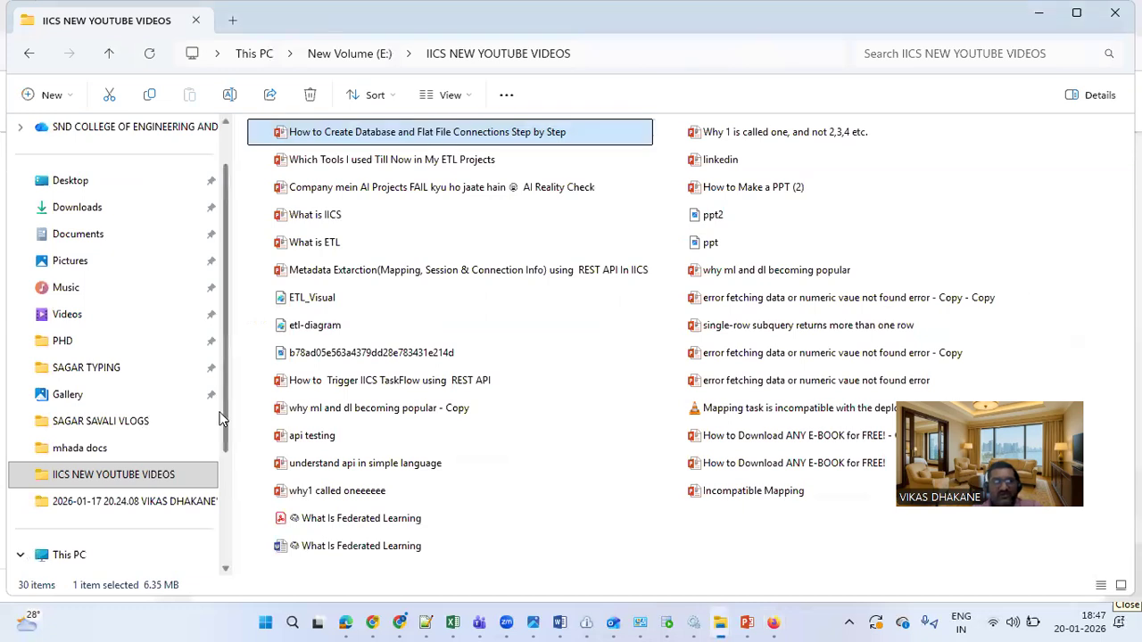
{"action": "scroll", "coordinate": [80, 499], "scroll_direction": "down", "scroll_amount": 2}
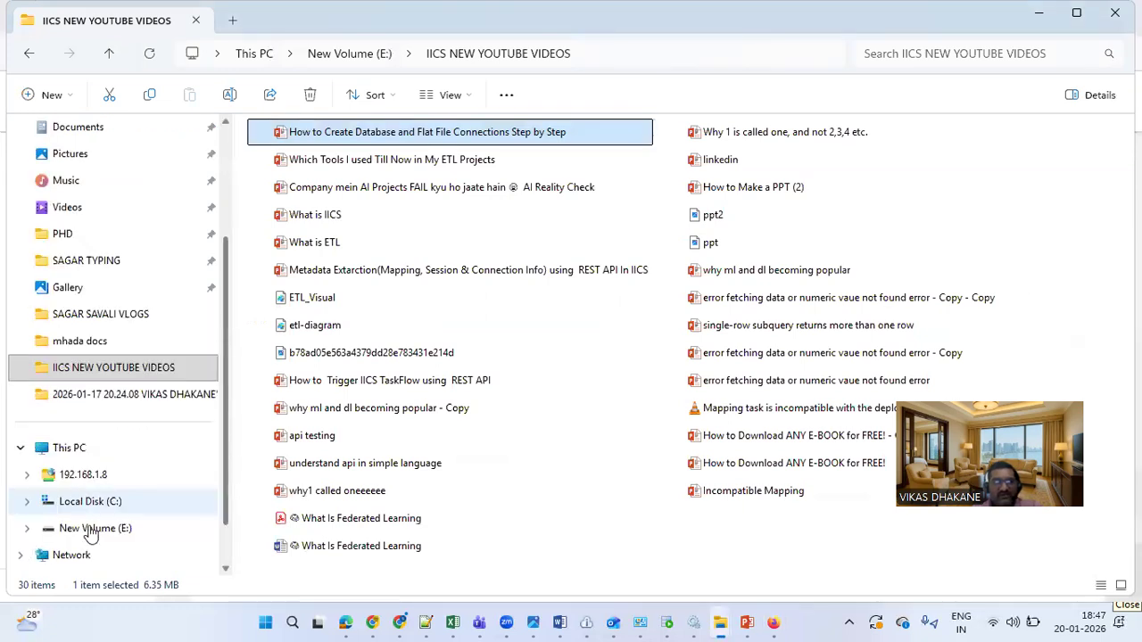
{"action": "left_click", "coordinate": [92, 529]}
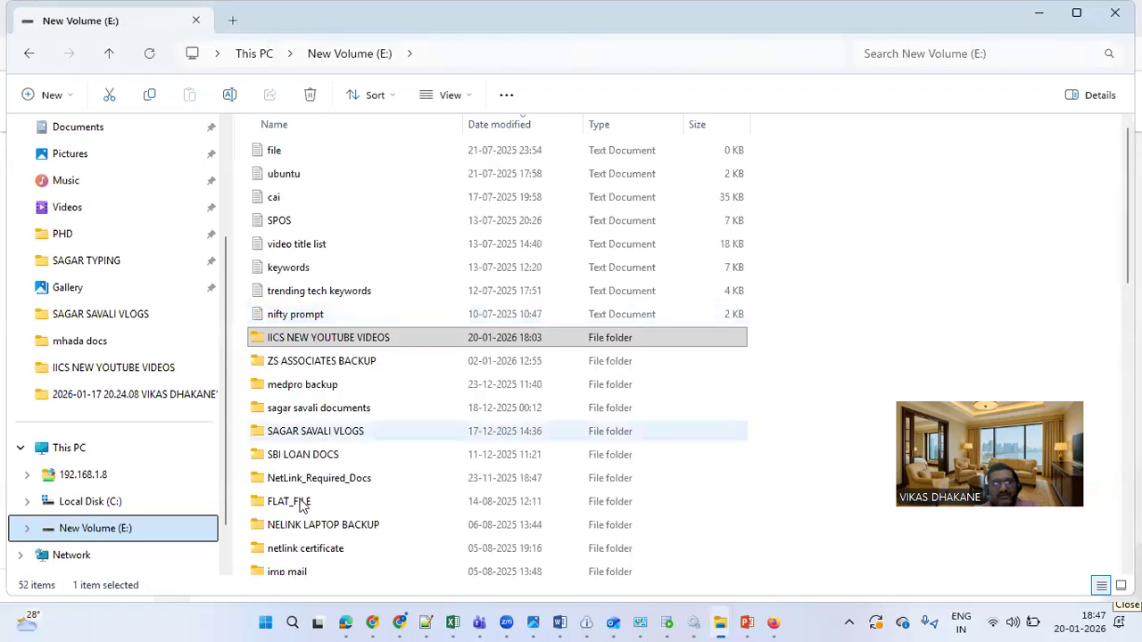
{"action": "left_click", "coordinate": [300, 505]}
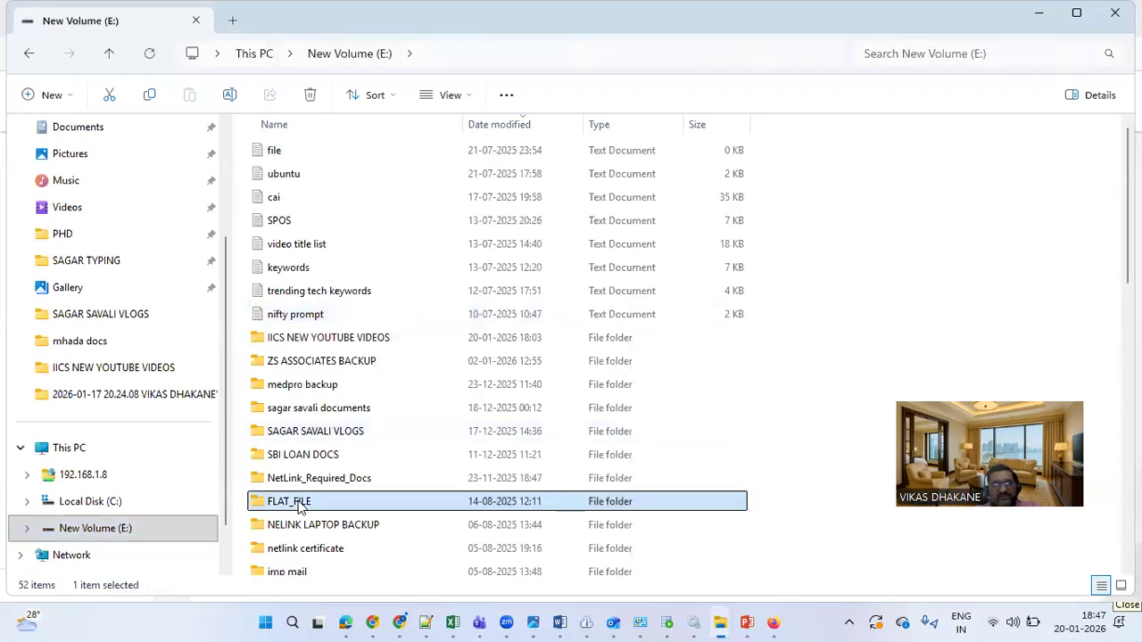
Open the FLAT_FILE folder and copy its full path, E:\FLAT_FILE.
{"action": "right_click", "coordinate": [281, 506]}
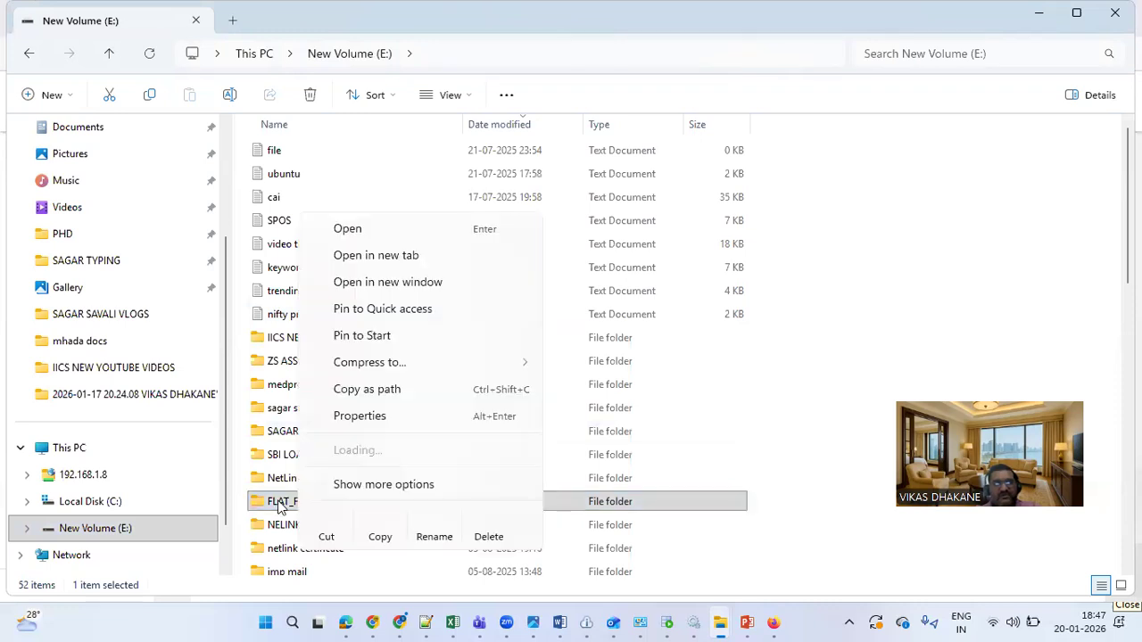
{"action": "key", "text": "Escape"}
{"action": "left_click", "coordinate": [357, 55]}
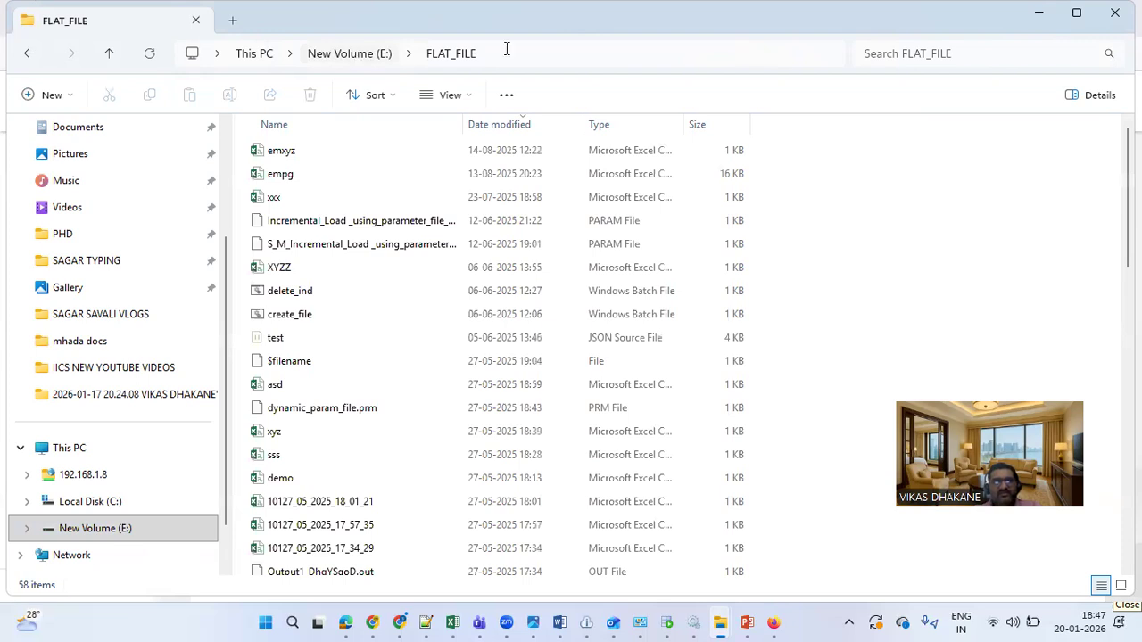
{"action": "key", "text": "F5"}
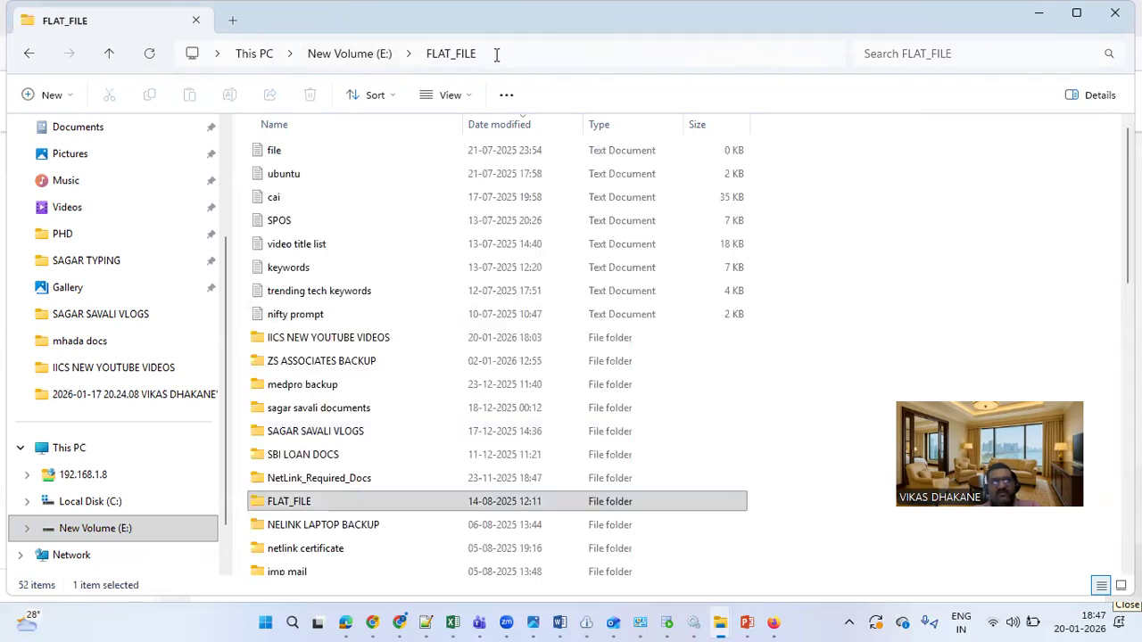
{"action": "left_click", "coordinate": [497, 54]}
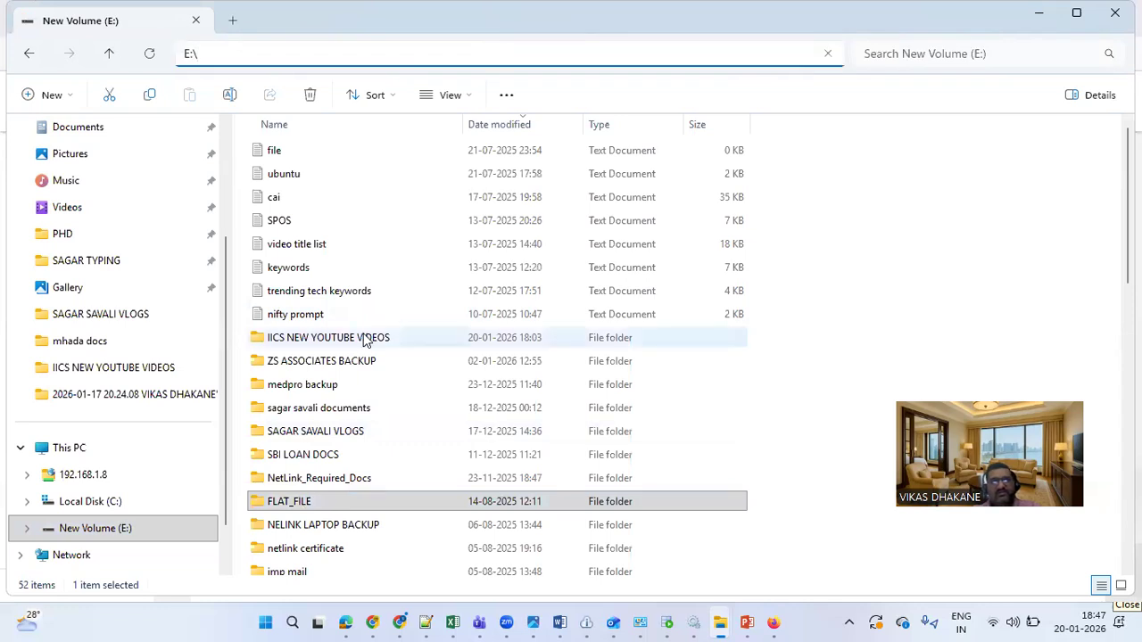
{"action": "double_click", "coordinate": [305, 502]}
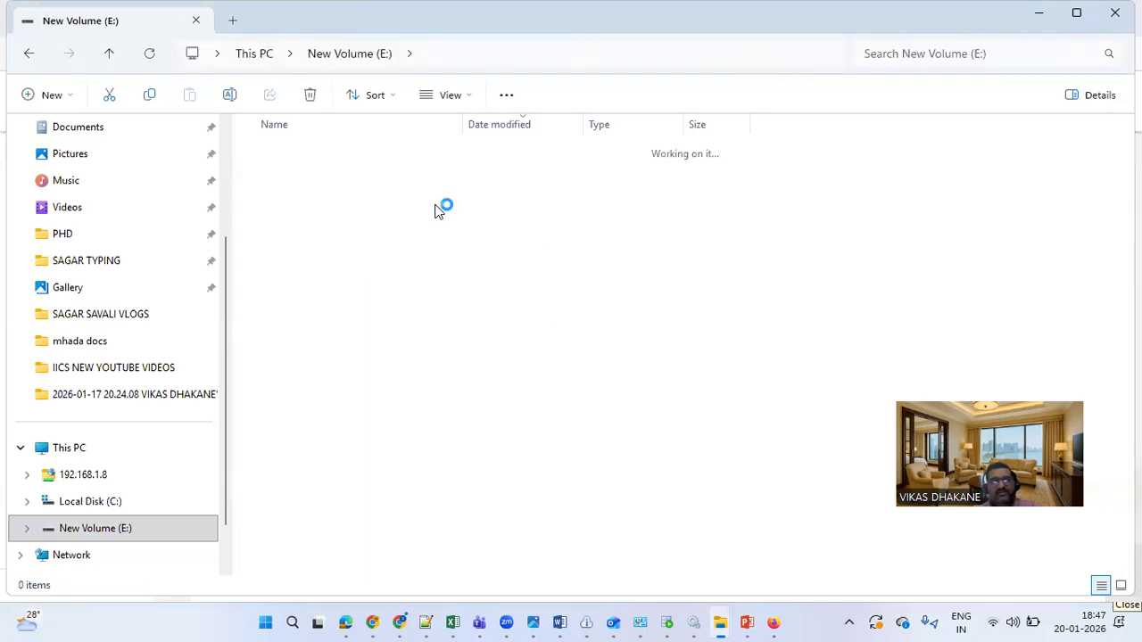
{"action": "left_click", "coordinate": [490, 54]}
{"action": "key", "text": "ctrl+c"}
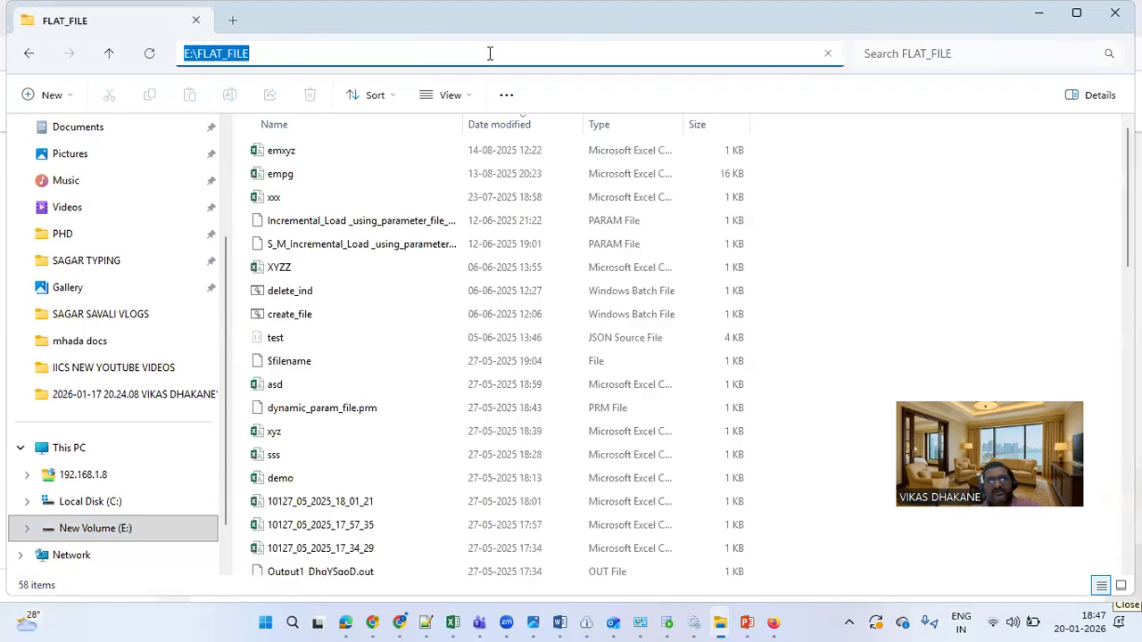
Return to Informatica Administrator in Firefox and paste E:\FLAT_FILE as the connection's directory.
{"action": "left_click", "coordinate": [775, 622]}
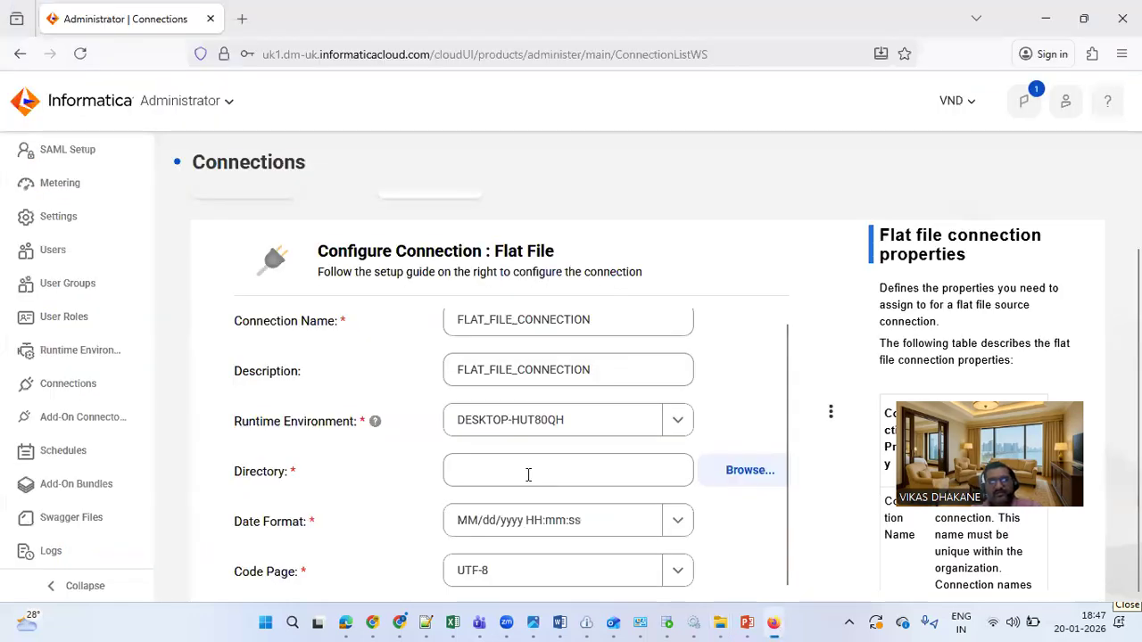
{"action": "left_click", "coordinate": [528, 475]}
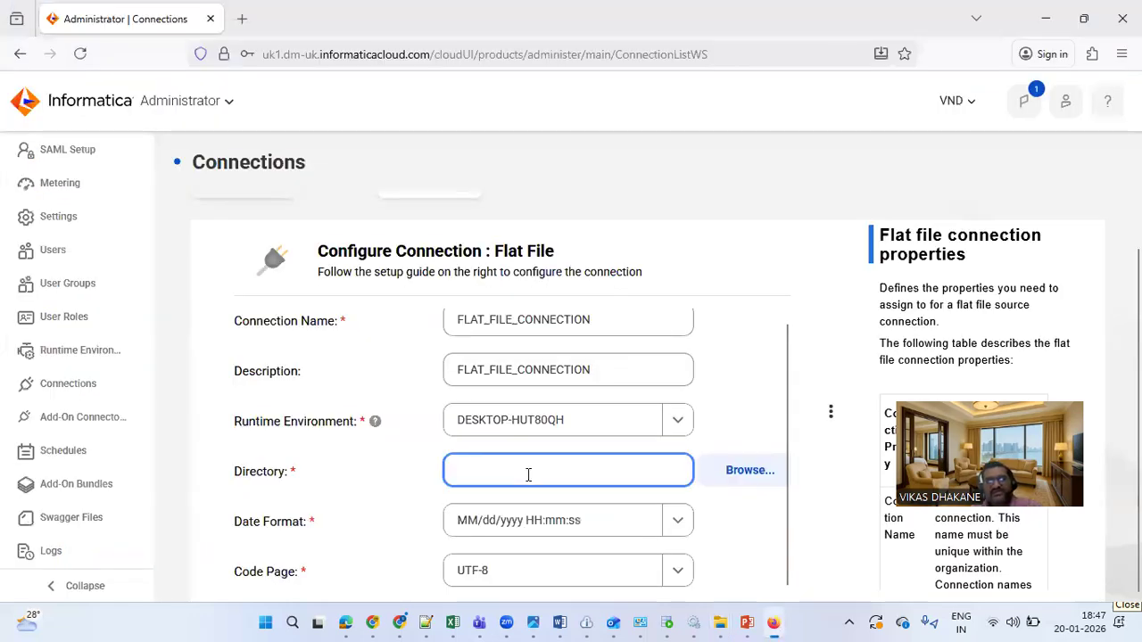
{"action": "key", "text": "ctrl+v"}
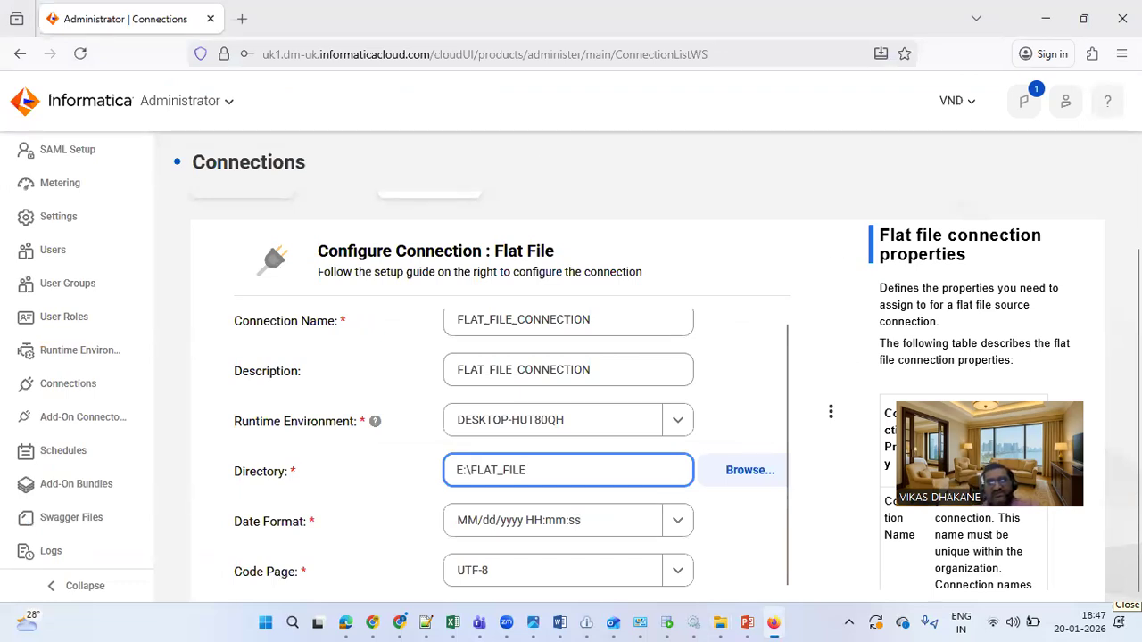
Test the FLAT_FILE_CONNECTION connection and save it.
{"action": "scroll", "coordinate": [776, 269], "scroll_direction": "up", "scroll_amount": 1}
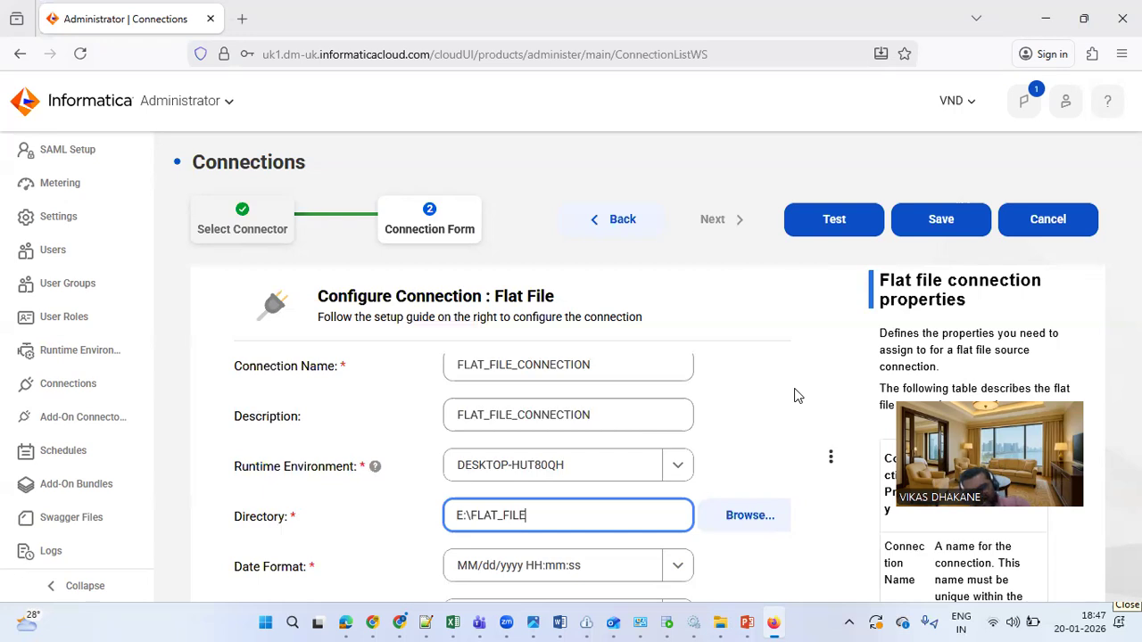
{"action": "left_click", "coordinate": [819, 228]}
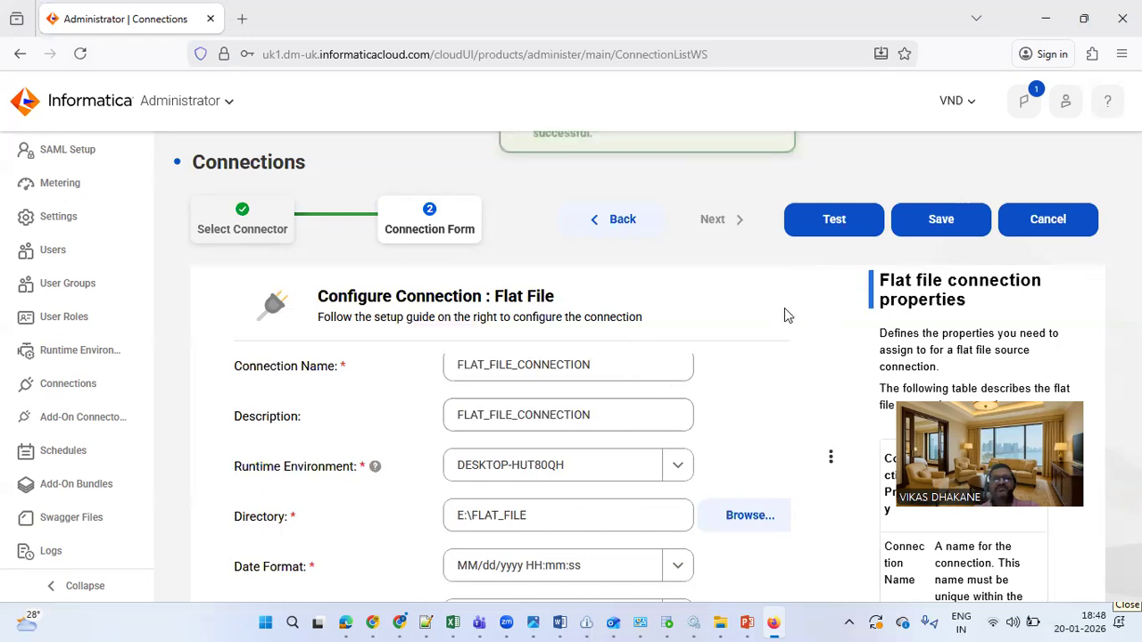
{"action": "left_click", "coordinate": [941, 224]}
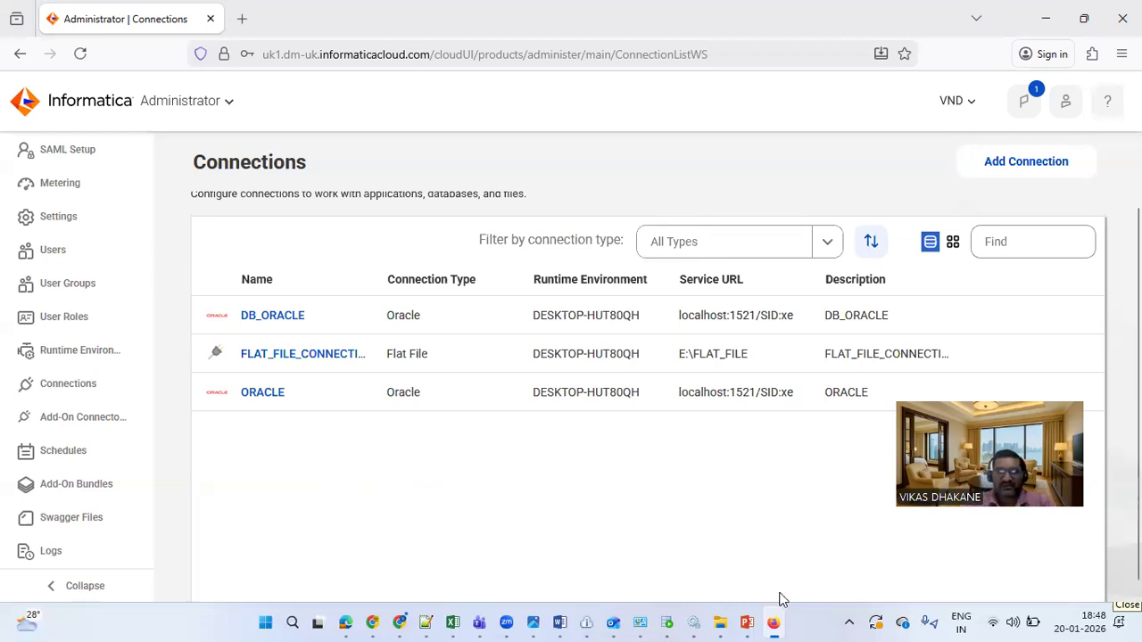
Switch to PowerPoint, present the closing Thank You slide full screen and end the slide show.
{"action": "left_click", "coordinate": [749, 622]}
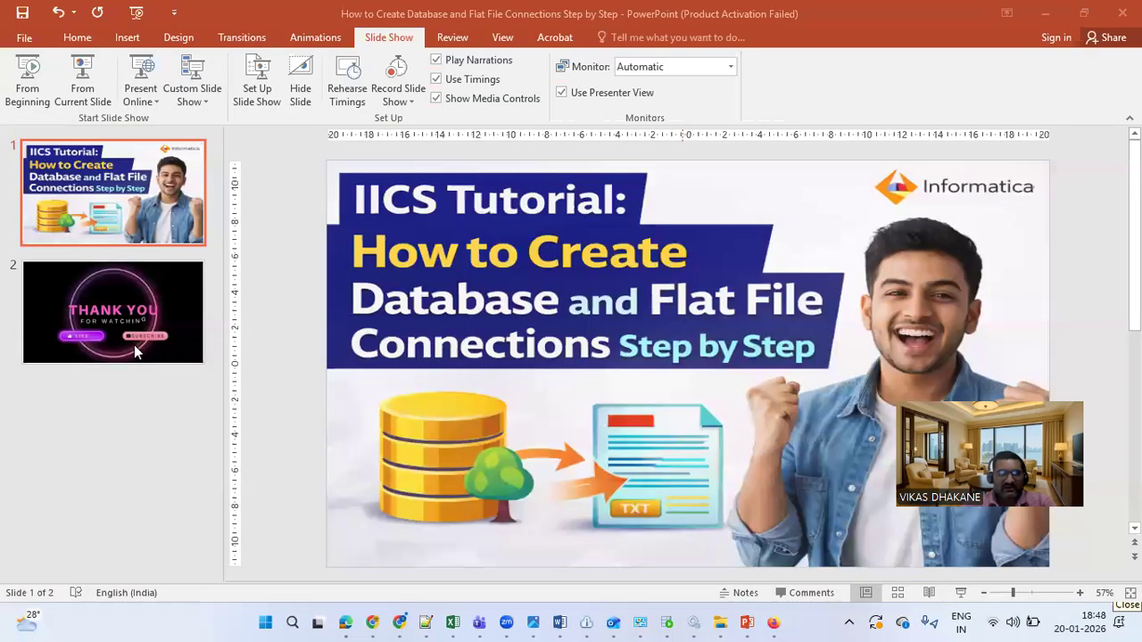
{"action": "left_click", "coordinate": [133, 340]}
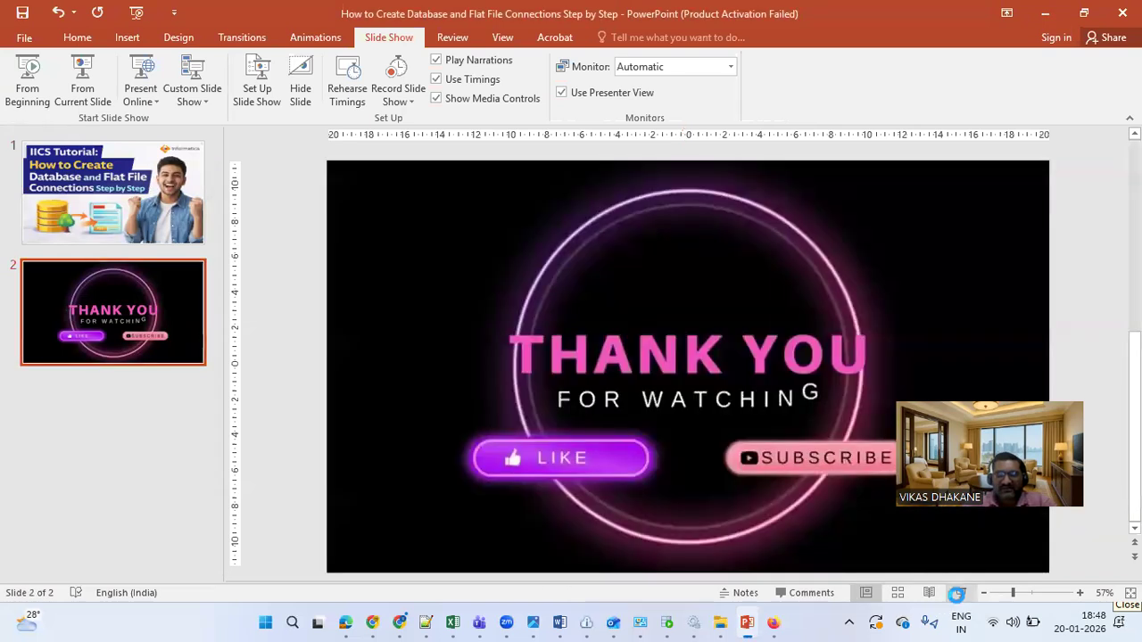
{"action": "left_click", "coordinate": [956, 593]}
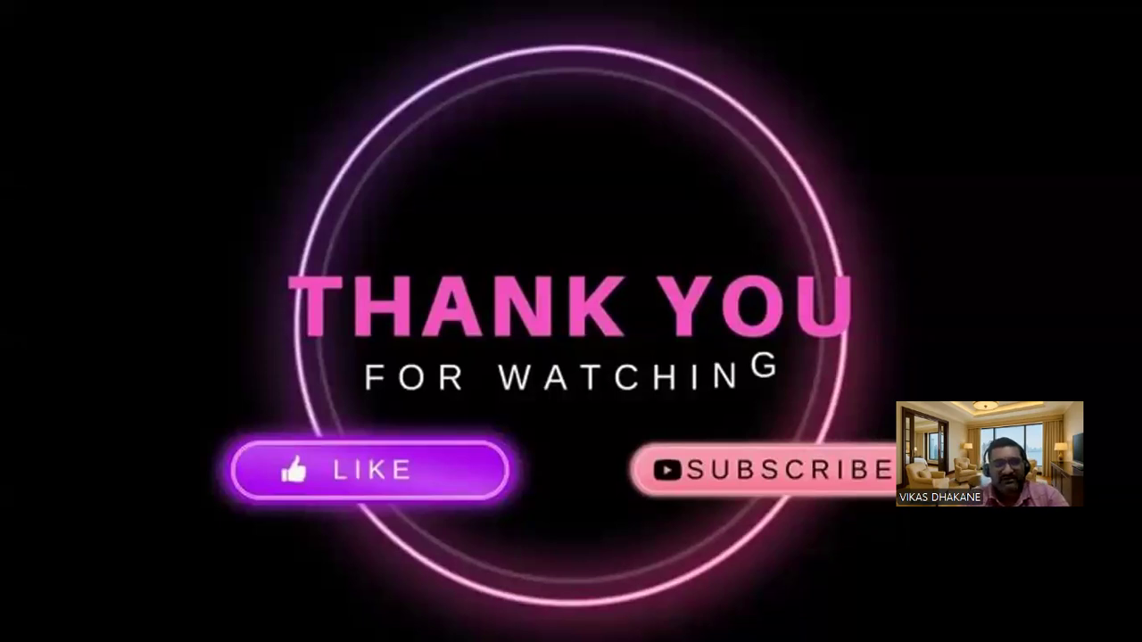
{"action": "key", "text": "Escape"}
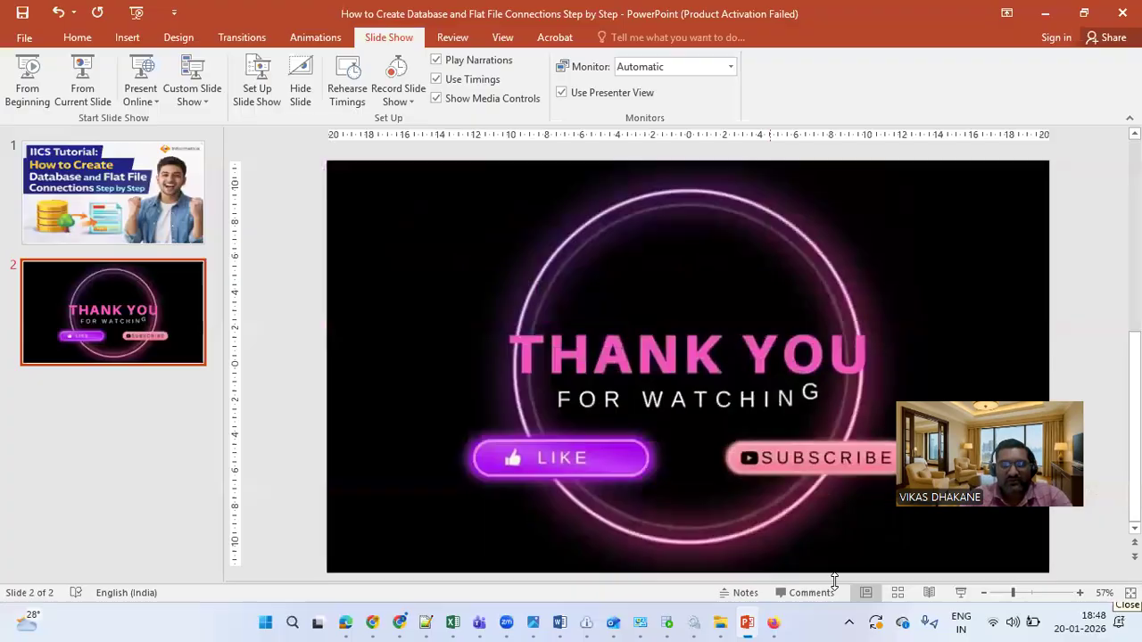
Switch to YouTube Studio and open the video list of the Informatica Intelligent Cloud Services course playlist.
{"action": "left_click", "coordinate": [352, 622]}
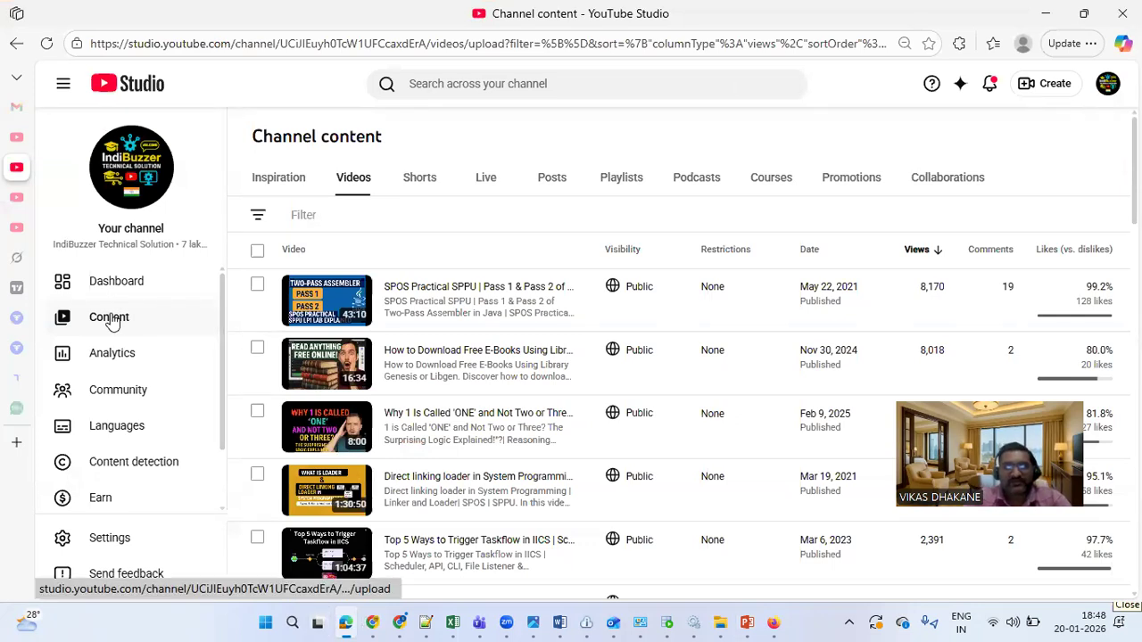
{"action": "left_click", "coordinate": [111, 321]}
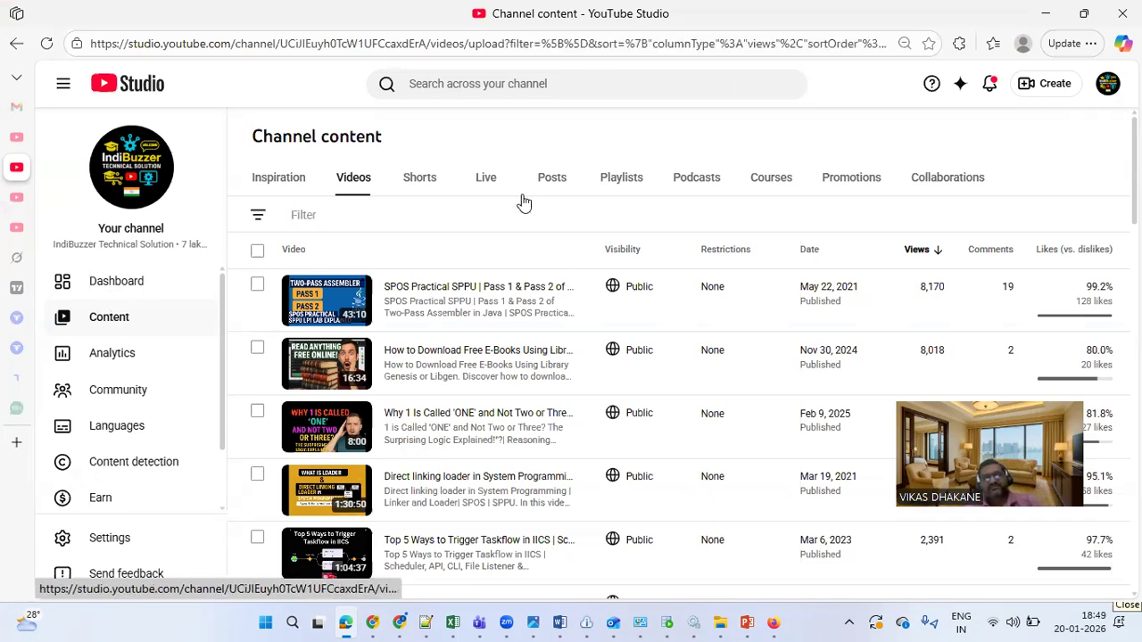
{"action": "left_click", "coordinate": [617, 187]}
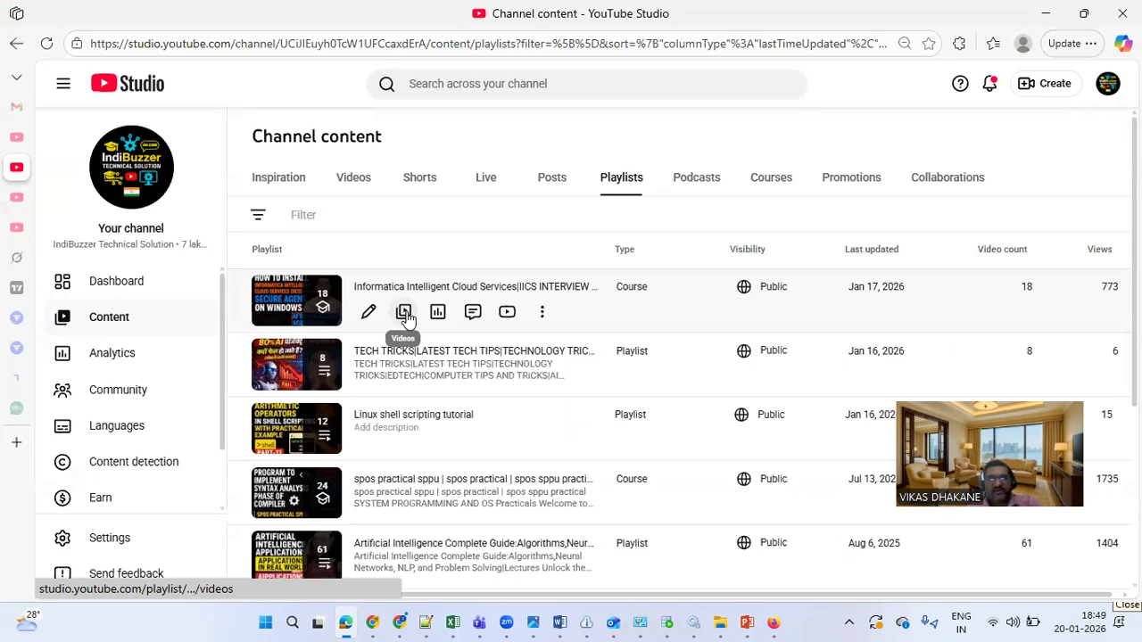
{"action": "left_click", "coordinate": [404, 314]}
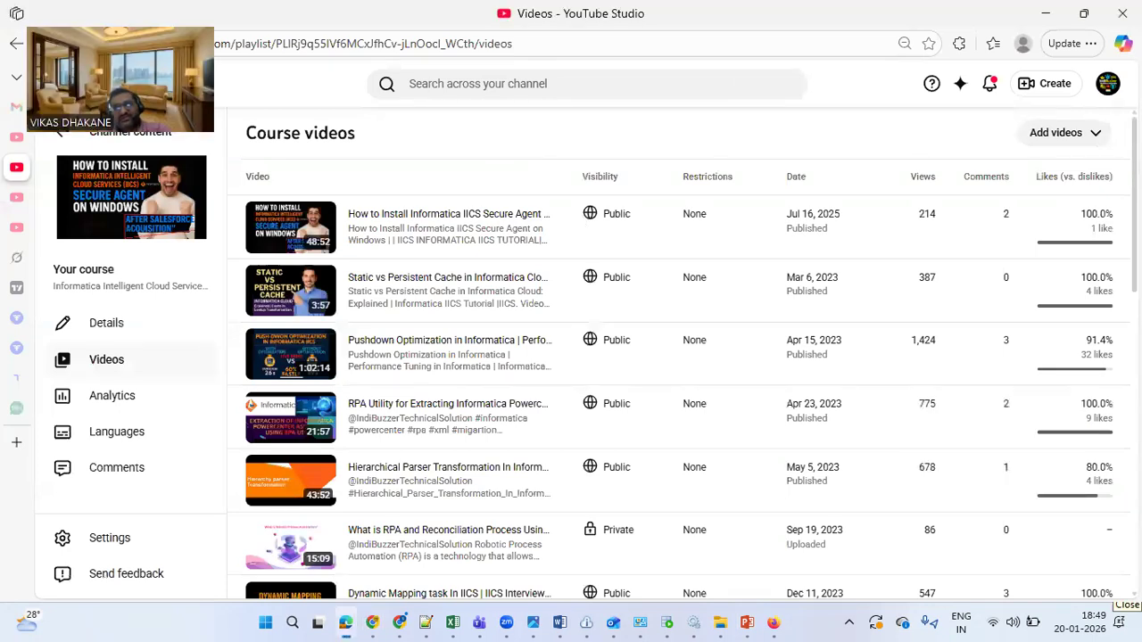
Look through the videos in the Informatica Intelligent Cloud Services course, from the secure agent installation to the ETL project tools.
{"action": "mouse_move", "coordinate": [1070, 176]}
{"action": "scroll", "coordinate": [678, 357], "scroll_direction": "down", "scroll_amount": 3}
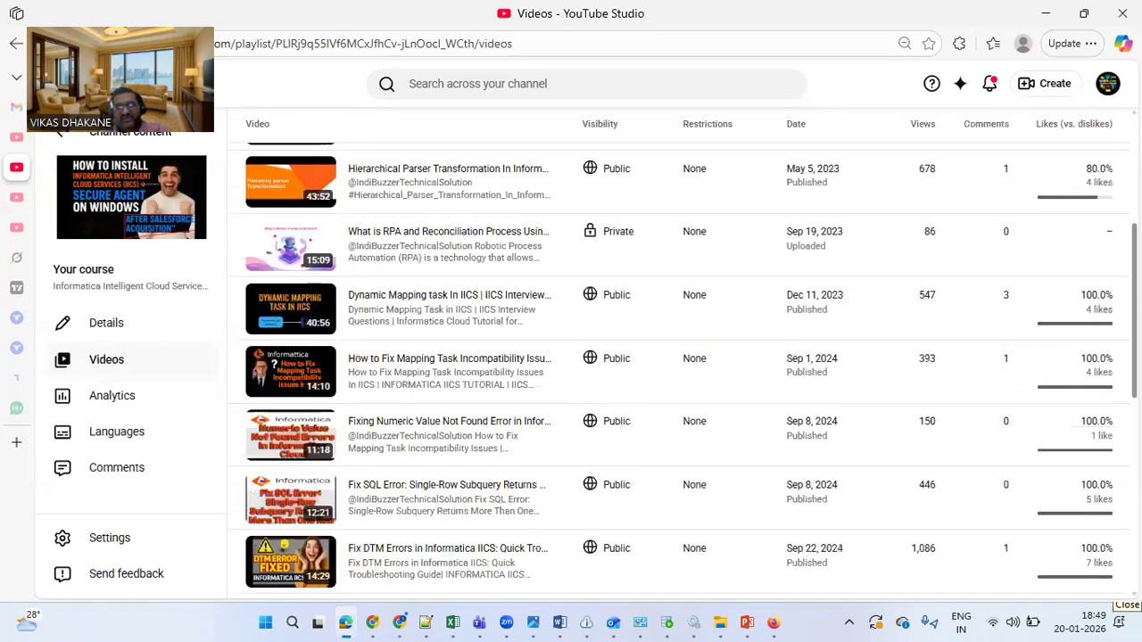
{"action": "scroll", "coordinate": [678, 356], "scroll_direction": "down", "scroll_amount": 5}
{"action": "scroll", "coordinate": [678, 357], "scroll_direction": "up", "scroll_amount": 1}
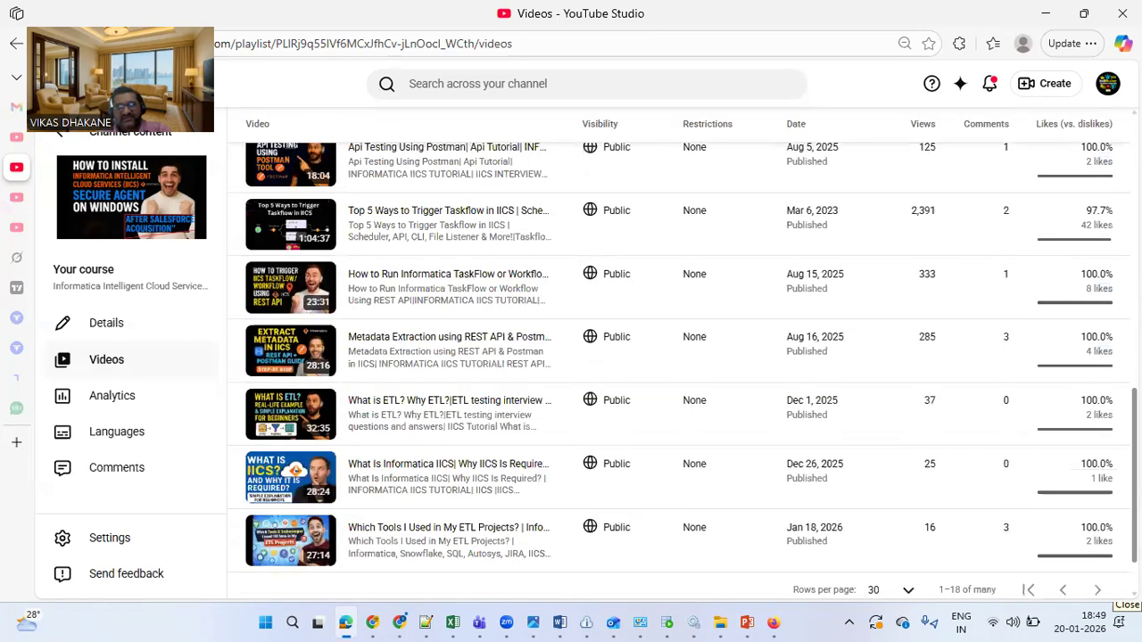
{"action": "scroll", "coordinate": [678, 356], "scroll_direction": "up", "scroll_amount": 1}
{"action": "scroll", "coordinate": [678, 357], "scroll_direction": "up", "scroll_amount": 1}
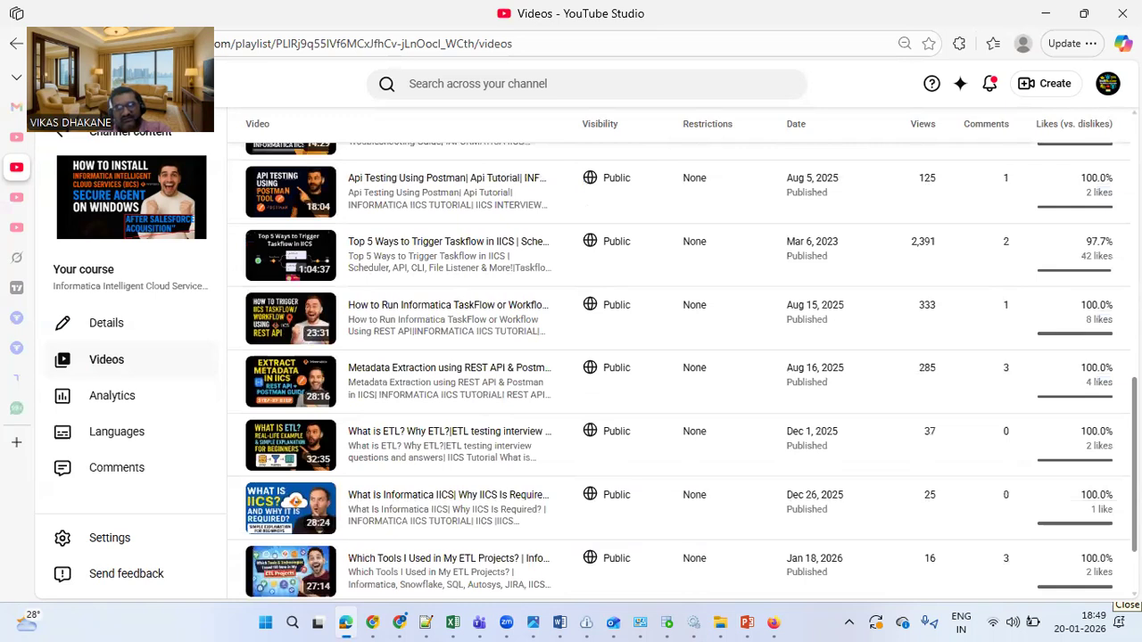
{"action": "scroll", "coordinate": [678, 357], "scroll_direction": "up", "scroll_amount": 1}
{"action": "scroll", "coordinate": [678, 357], "scroll_direction": "up", "scroll_amount": 1}
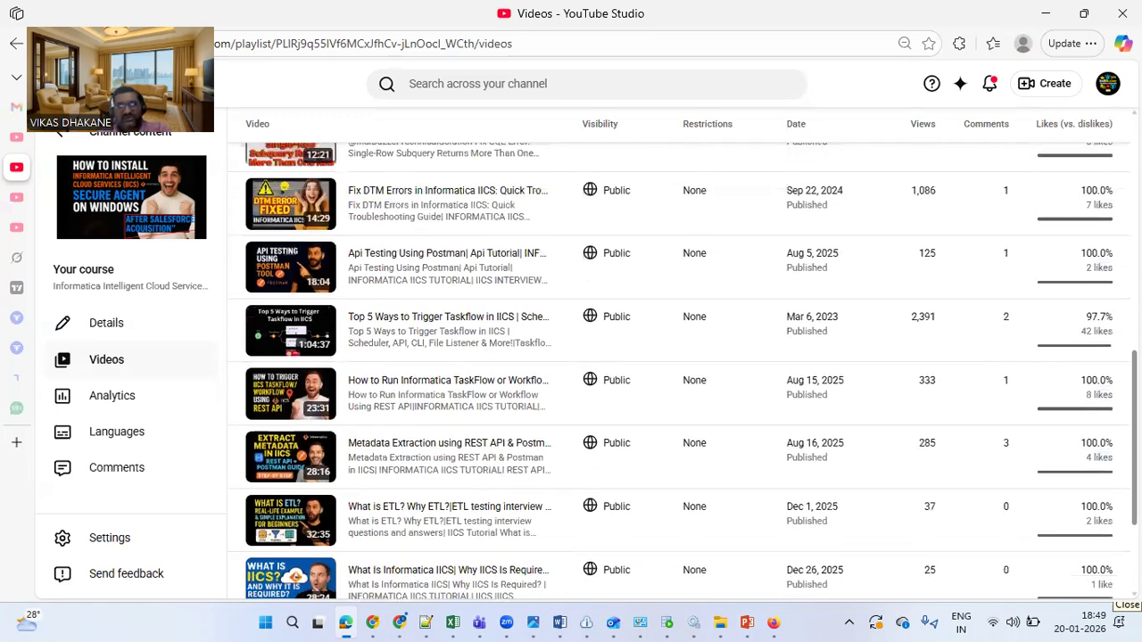
{"action": "scroll", "coordinate": [678, 356], "scroll_direction": "up", "scroll_amount": 1}
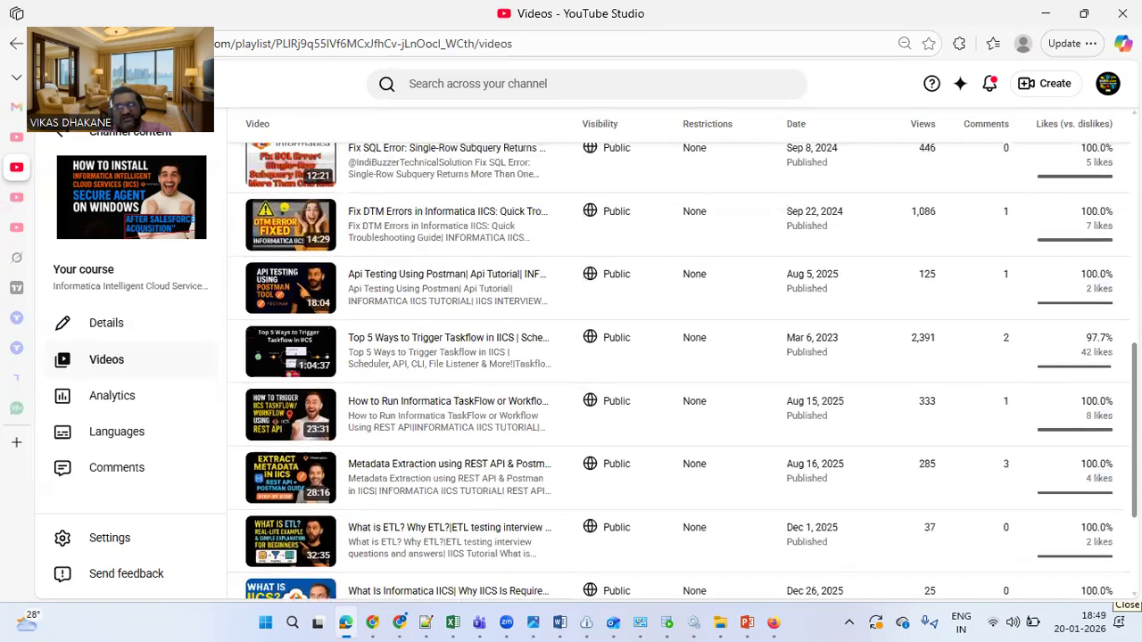
{"action": "scroll", "coordinate": [678, 357], "scroll_direction": "up", "scroll_amount": 3}
{"action": "scroll", "coordinate": [678, 356], "scroll_direction": "up", "scroll_amount": 1}
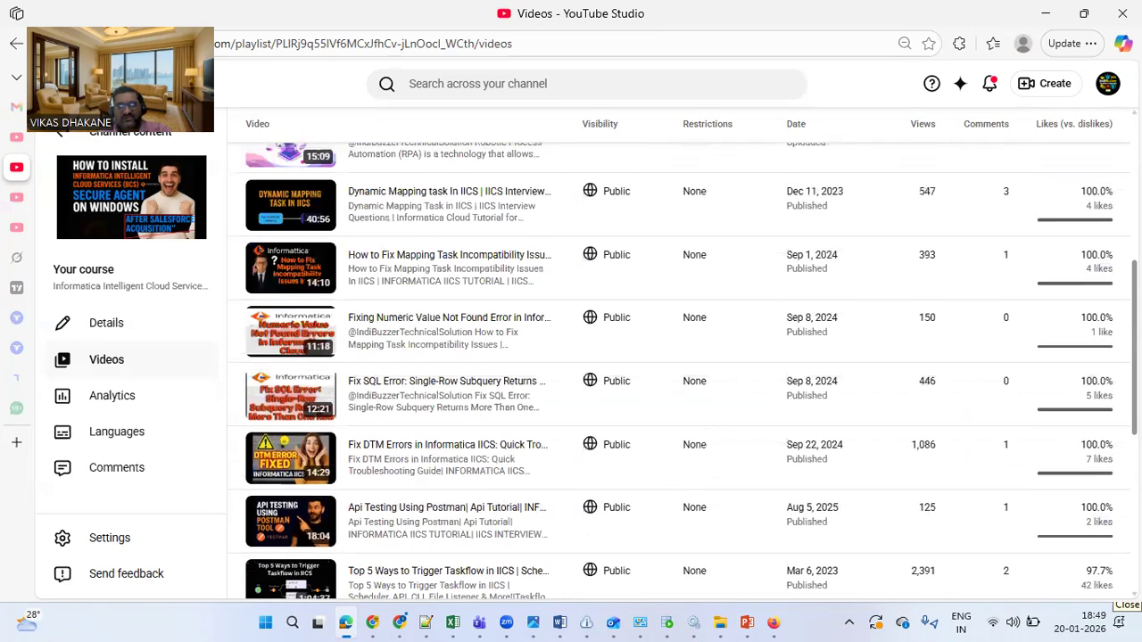
{"action": "scroll", "coordinate": [678, 356], "scroll_direction": "up", "scroll_amount": 2}
{"action": "scroll", "coordinate": [678, 357], "scroll_direction": "down", "scroll_amount": 7}
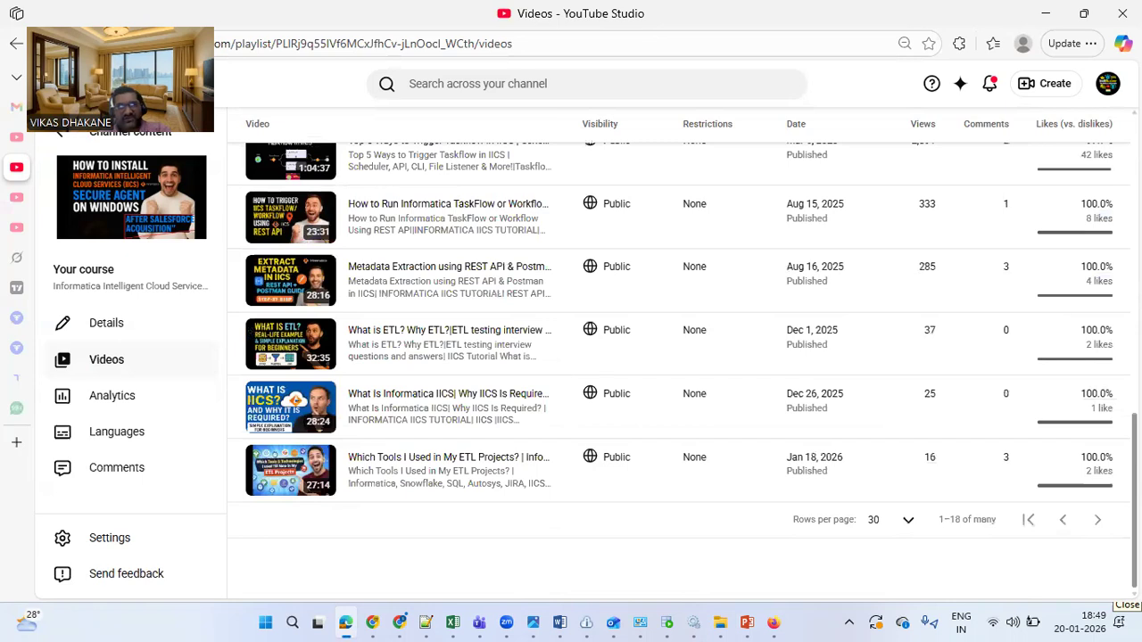
{"action": "scroll", "coordinate": [488, 216], "scroll_direction": "up", "scroll_amount": 1}
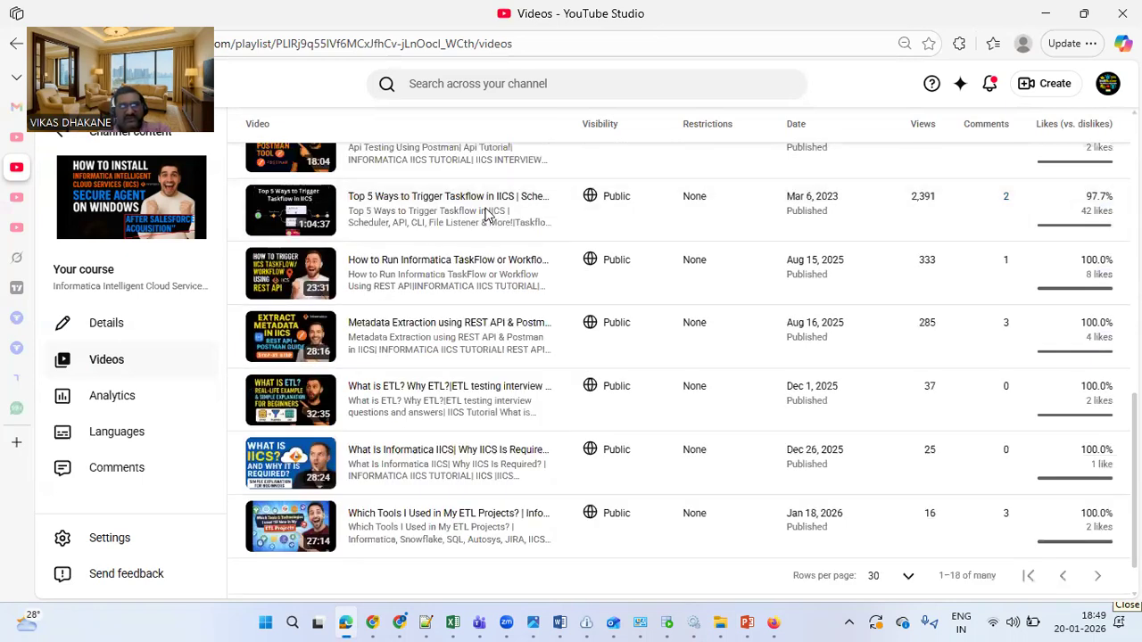
Switch back to the closing Thank You slide in PowerPoint.
{"action": "left_click", "coordinate": [747, 622]}
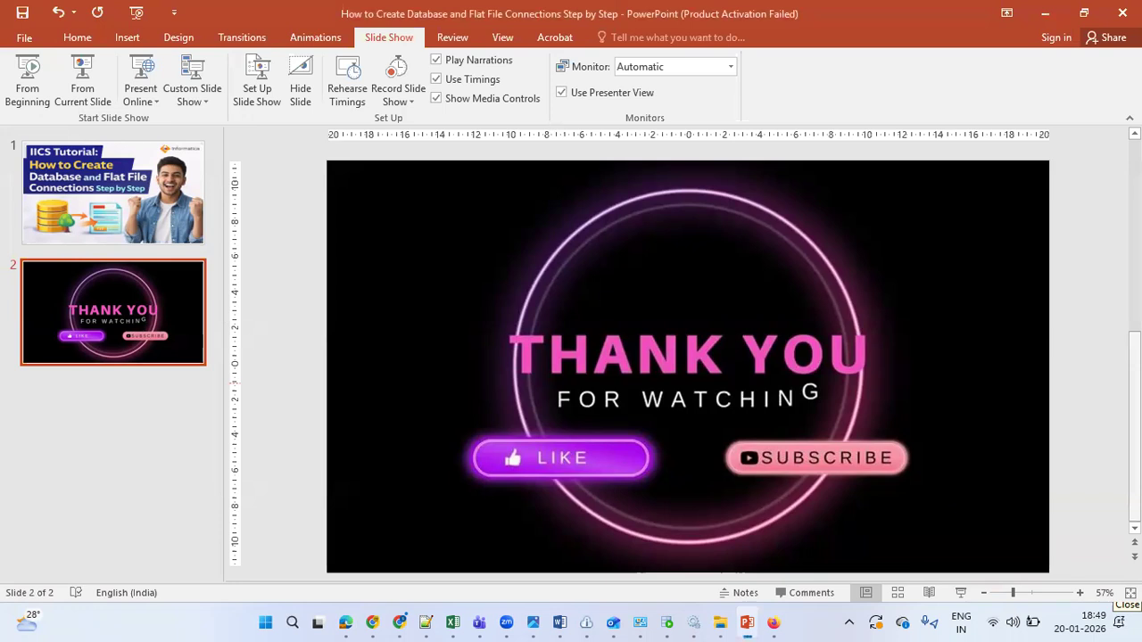
{"action": "left_click", "coordinate": [1134, 509]}
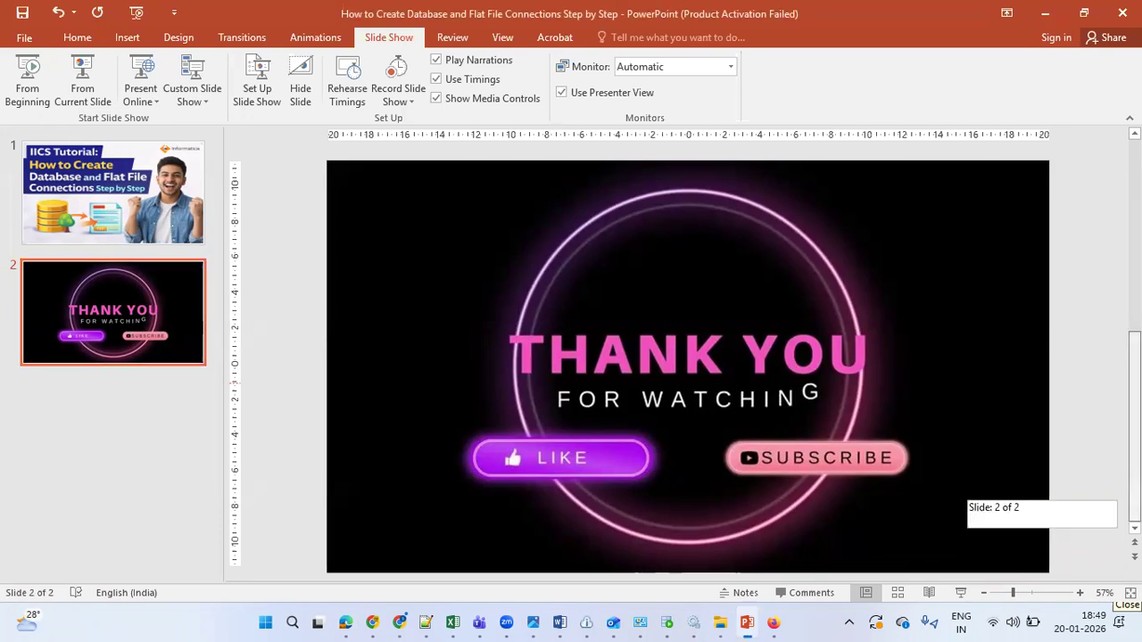